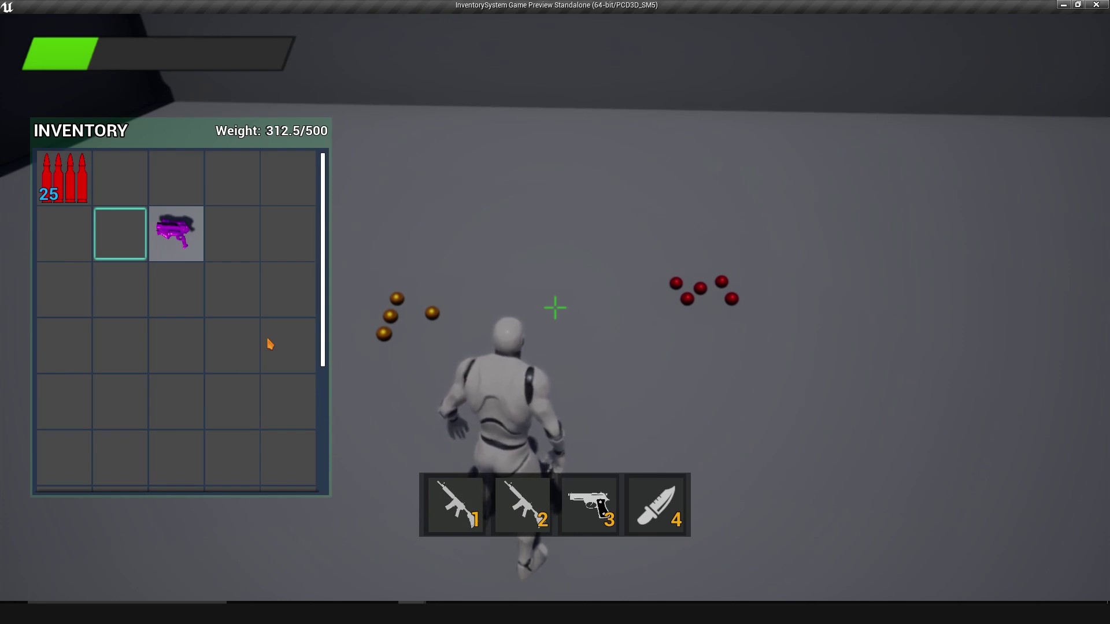
Step: Test the X listen key on the focused empty inventory slot and on the purple pistol's slot in the game preview
key(x)
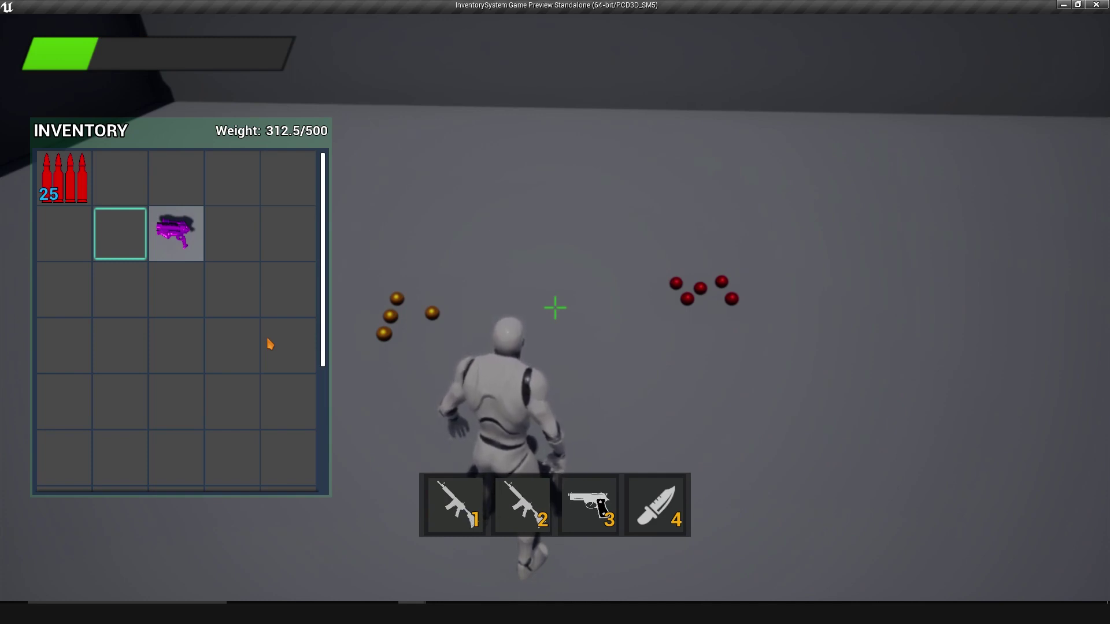
key(Left)
key(Up)
key(Right)
key(Down)
key(Right)
key(x)
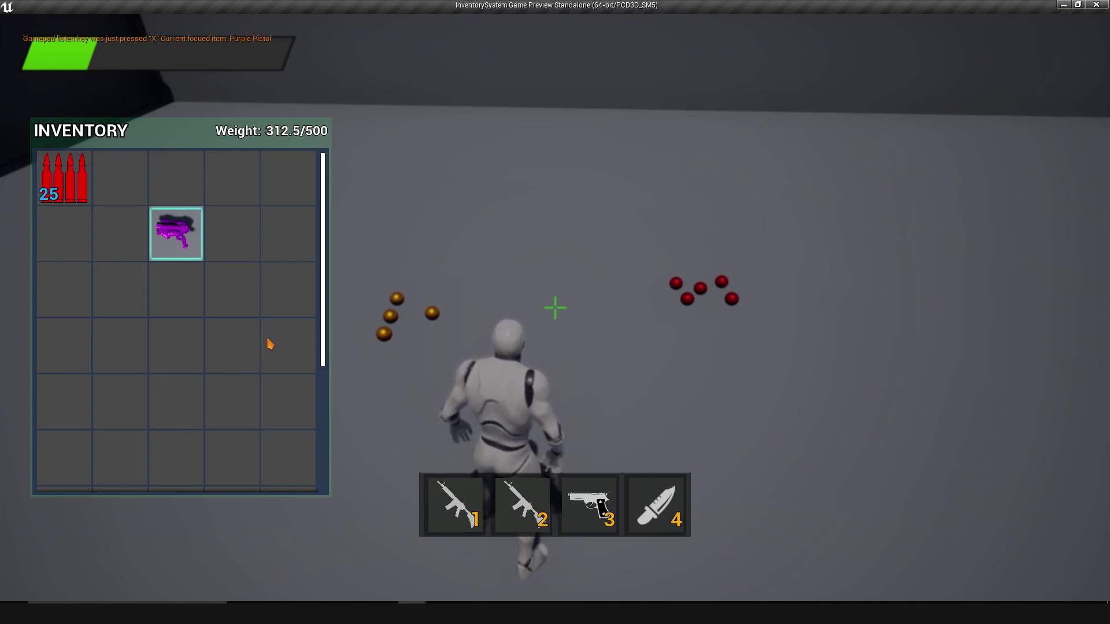
Step: Move the slot focus around and back to the purple pistol, test the X listen key again and end the preview
key(Up)
key(Left)
key(Left)
key(Down)
key(Right)
key(Right)
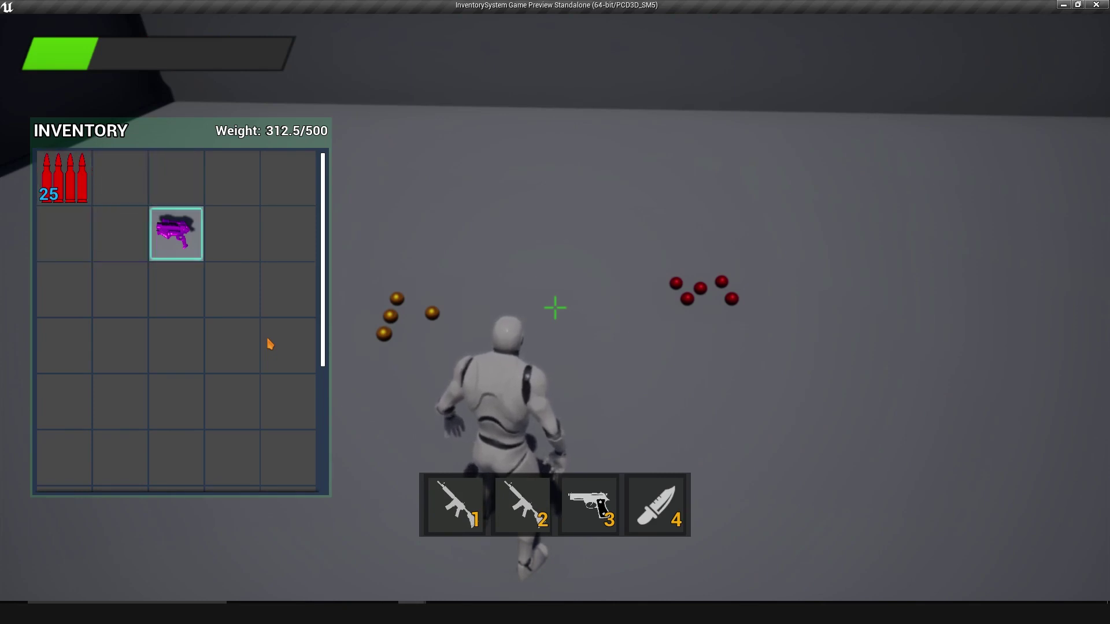
key(x)
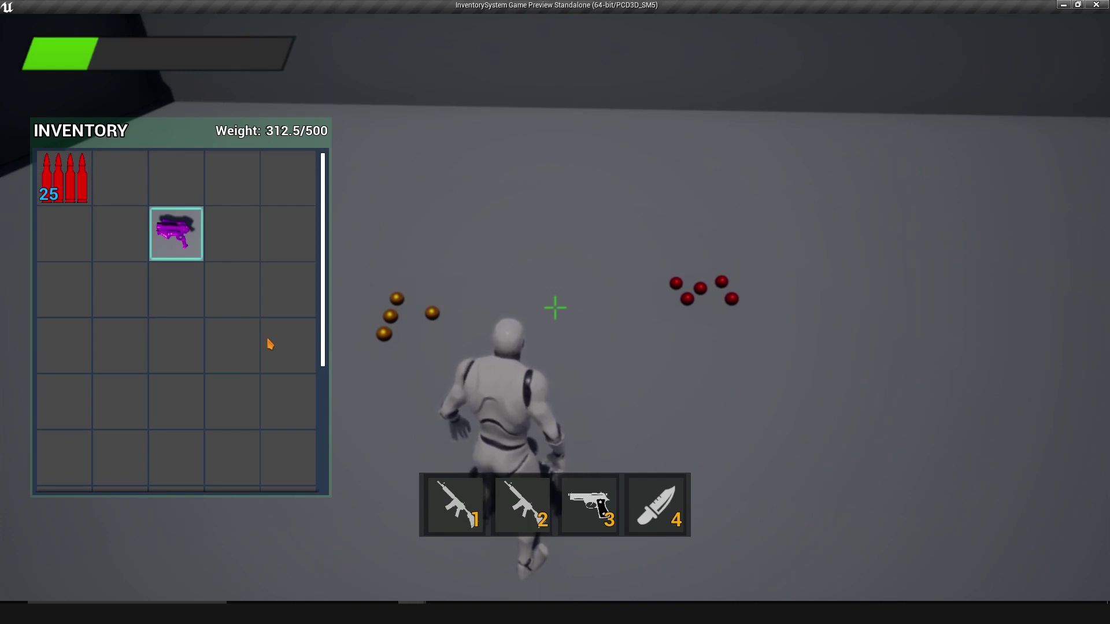
key(Right)
key(Left)
key(Right)
key(Escape)
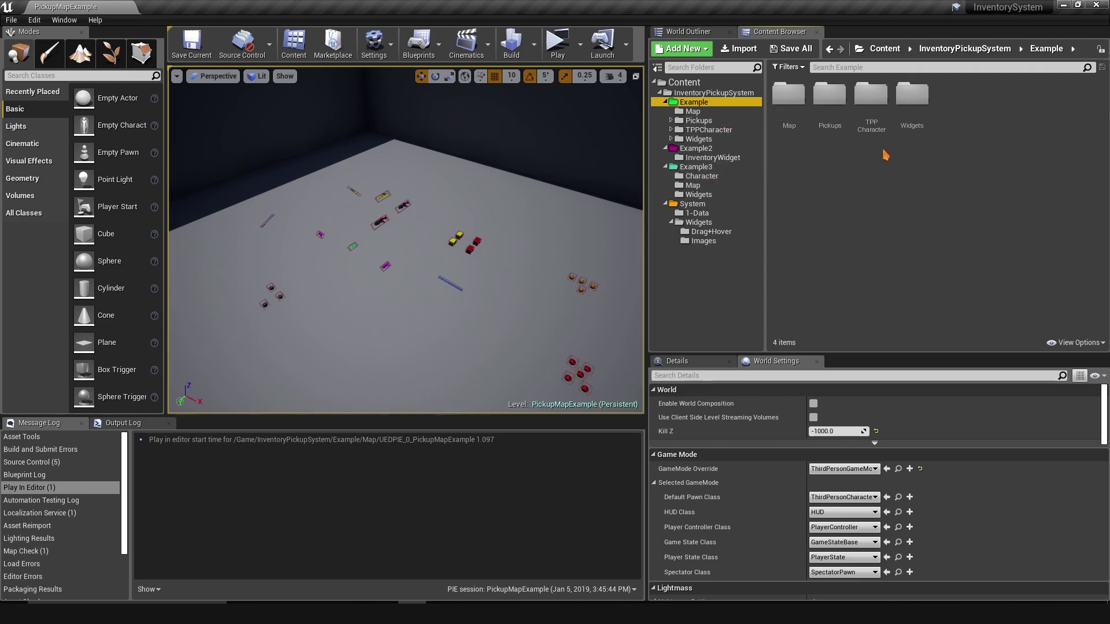
Step: Open the INVENTORY widget from the System/Widgets folder and select its main items container, ItemsContainer_Main
double_click(912, 95)
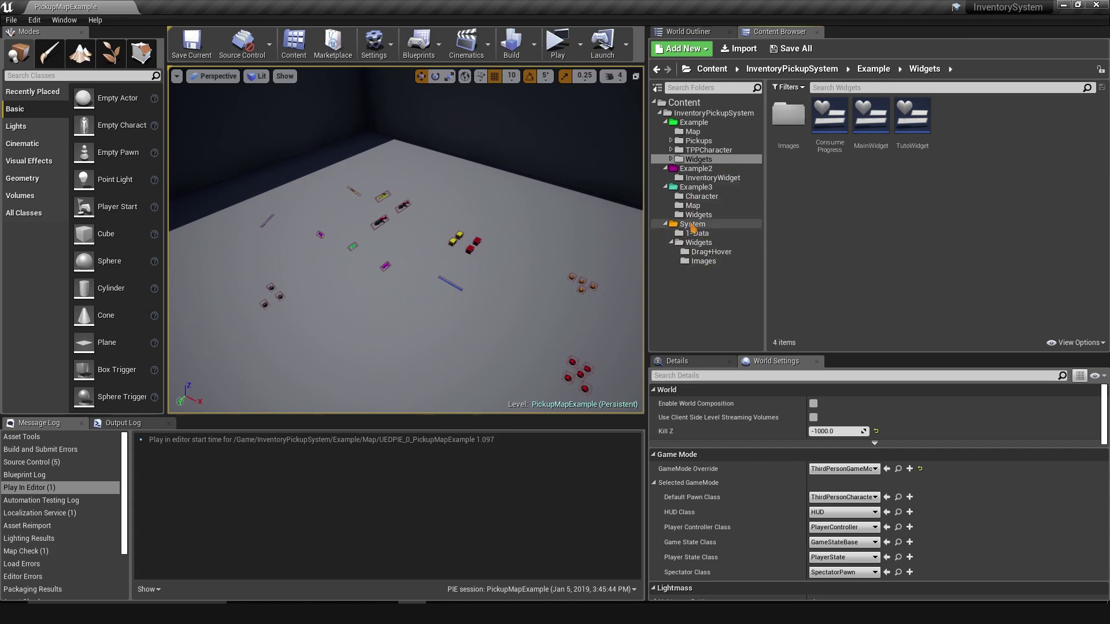
click(696, 225)
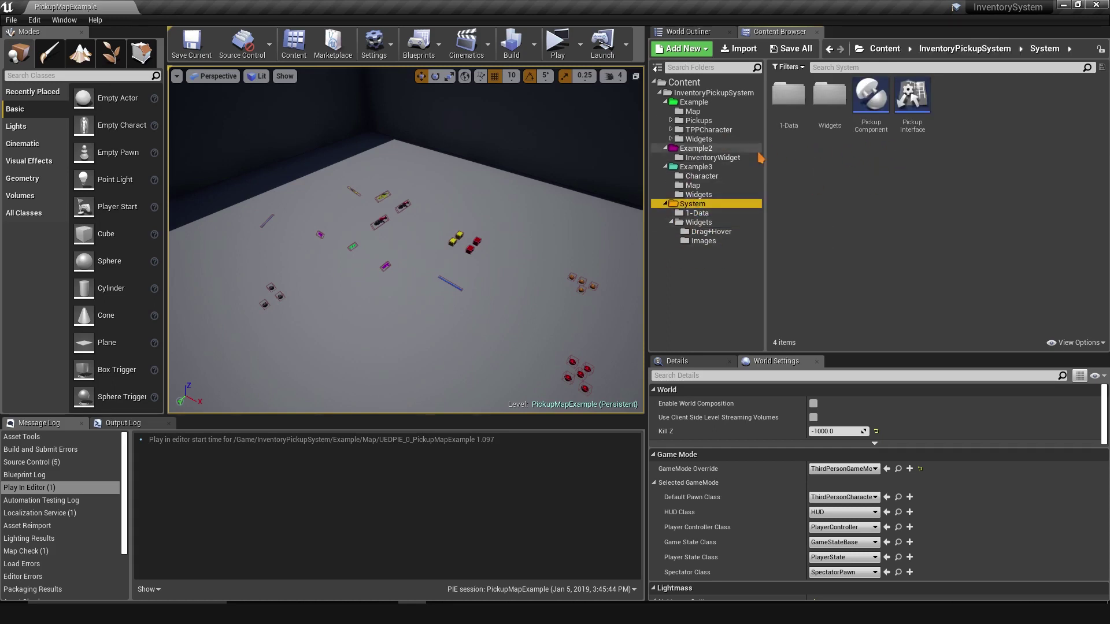
double_click(829, 110)
double_click(881, 144)
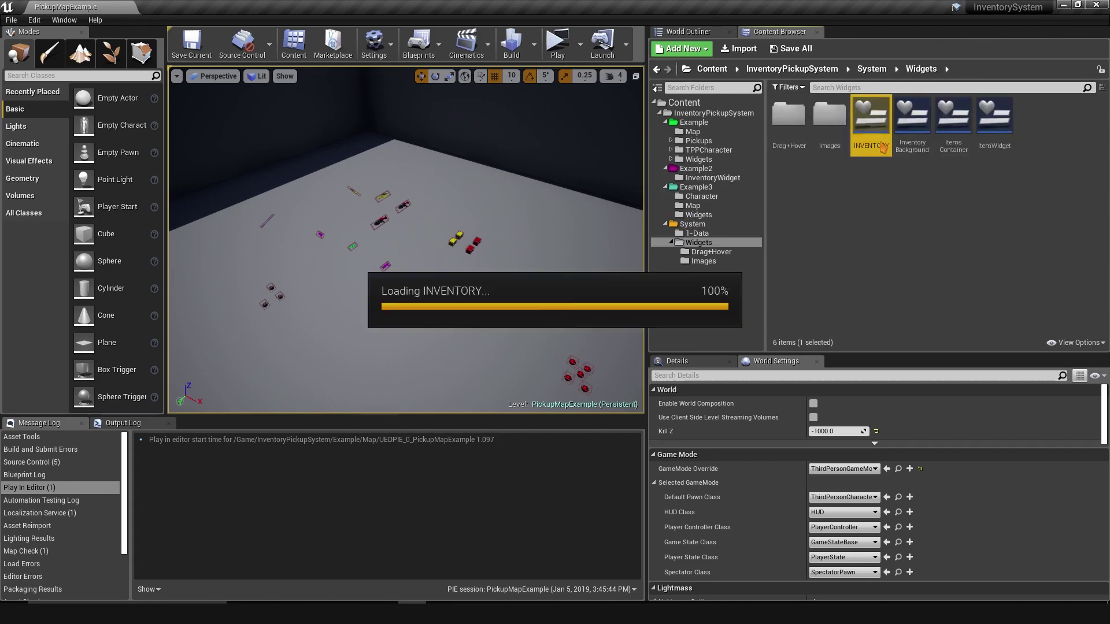
scroll(501, 278, up, 2)
right_drag(501, 277, 698, 230)
click(482, 269)
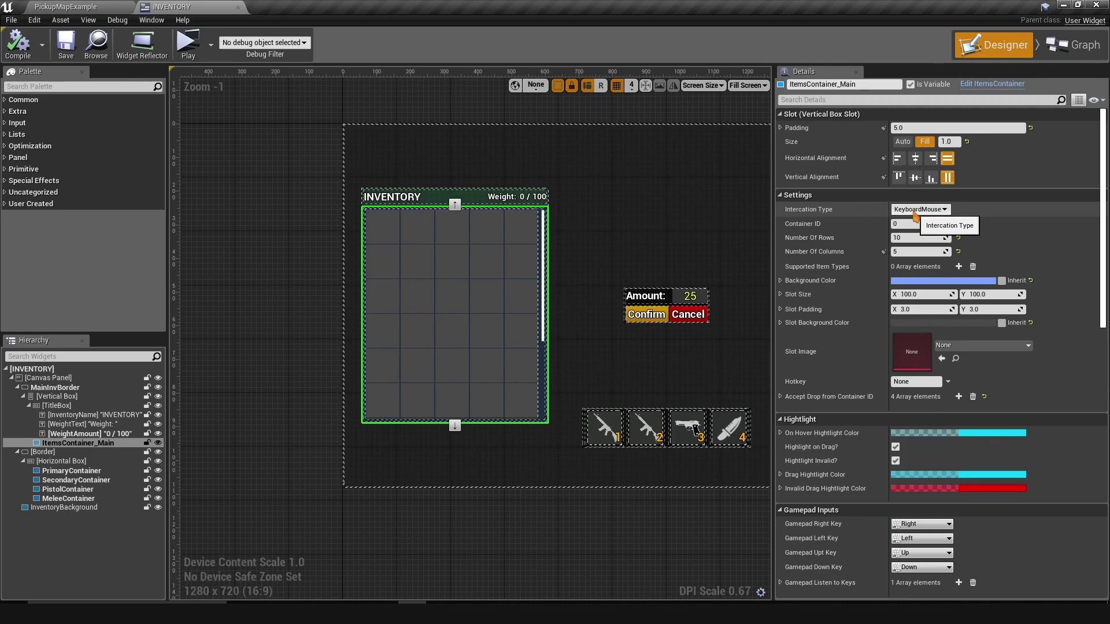
Step: Review the container's interaction type options, keeping KeyboardMouse, and the gamepad keys offered for the Gamepad Right Key
click(916, 213)
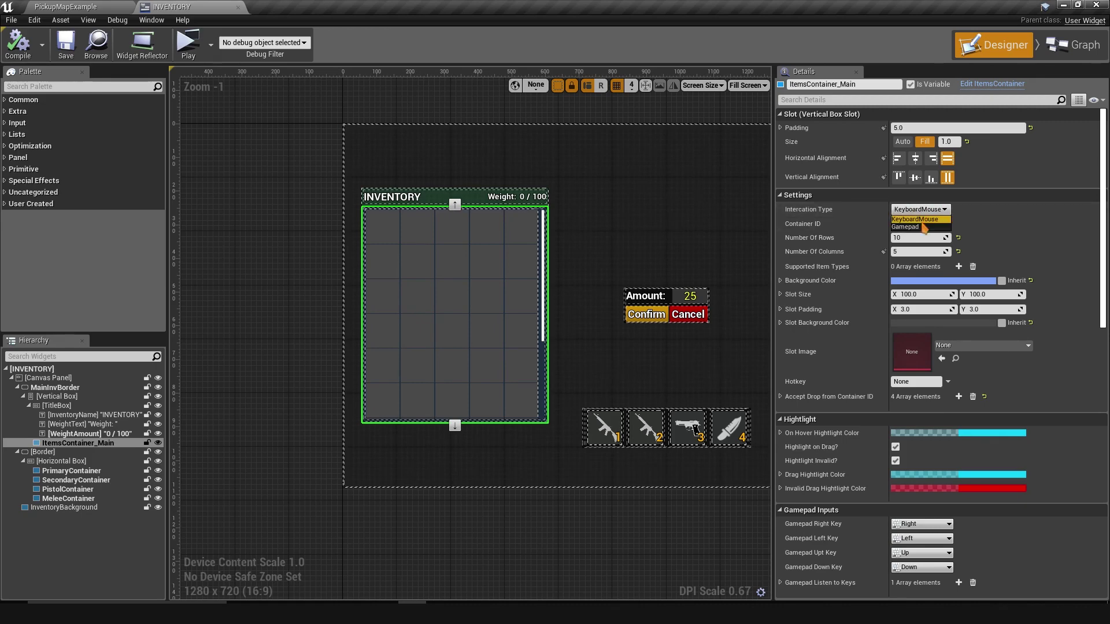
click(919, 219)
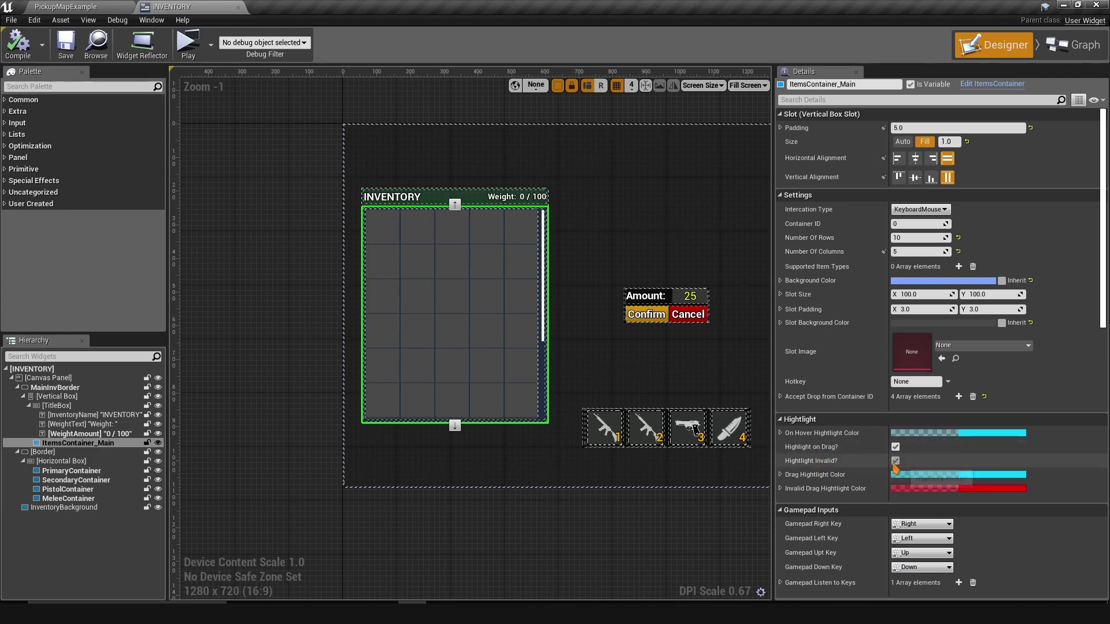
scroll(905, 498, down, 4)
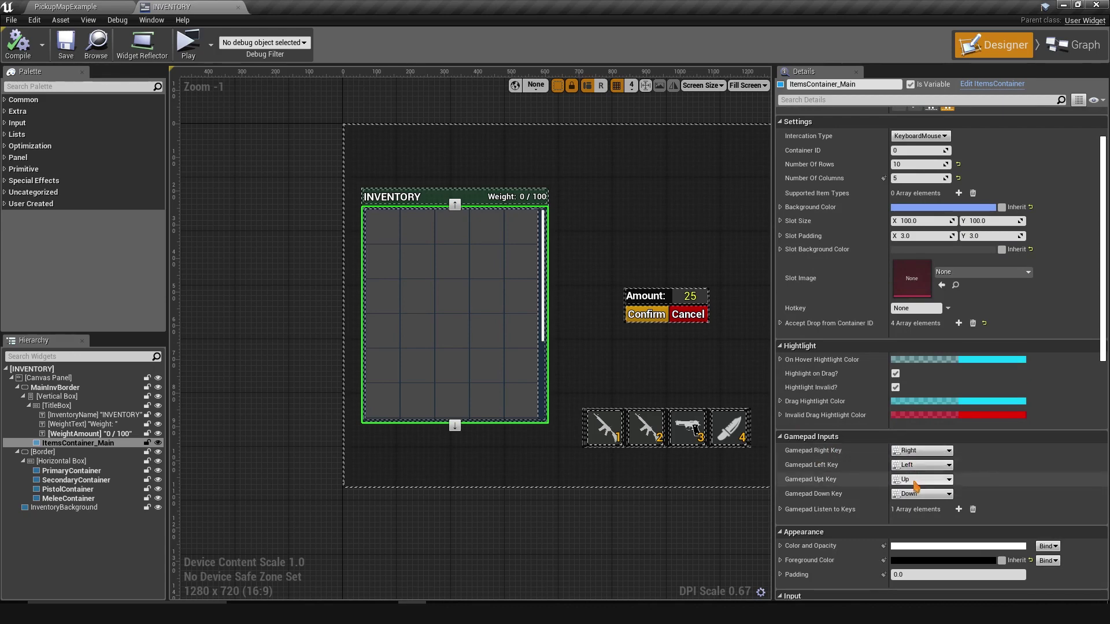
click(912, 451)
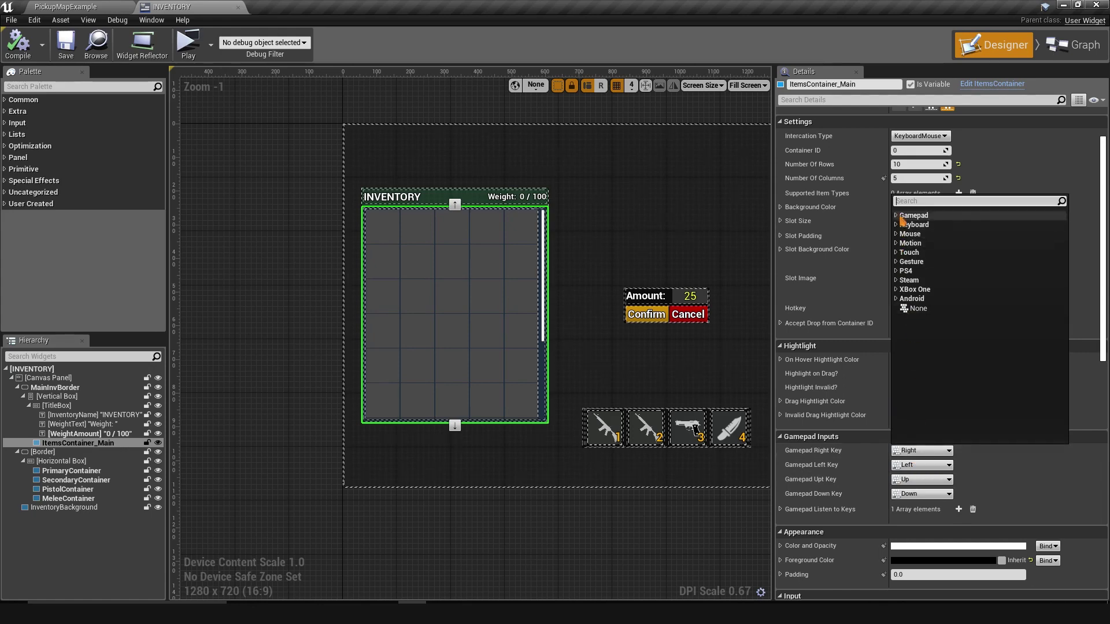
click(903, 215)
scroll(977, 289, down, 8)
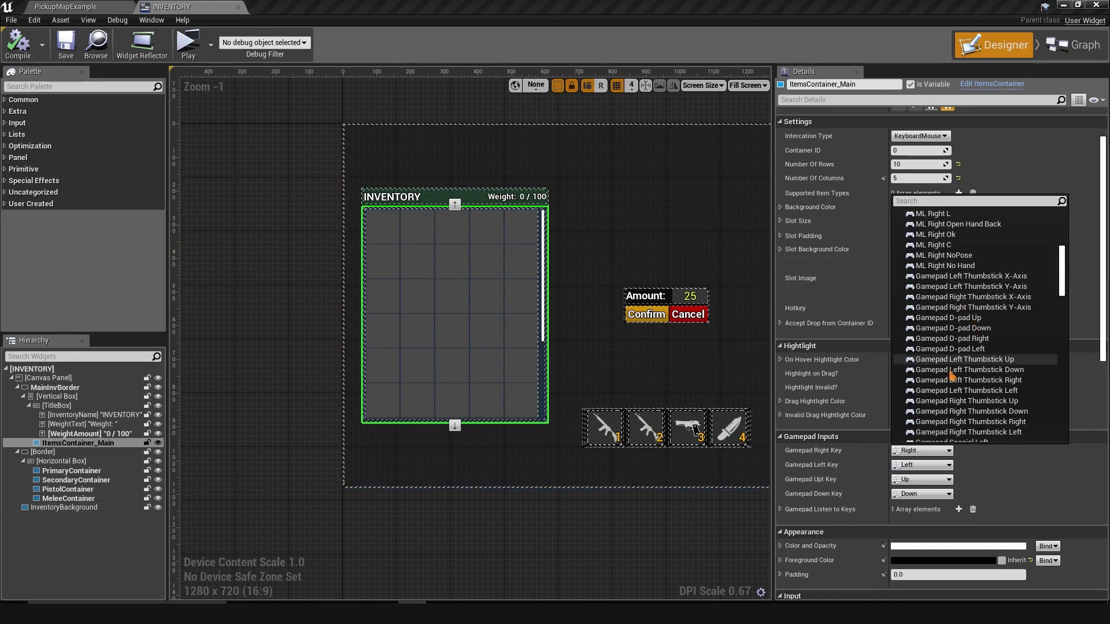
click(925, 460)
scroll(838, 480, down, 2)
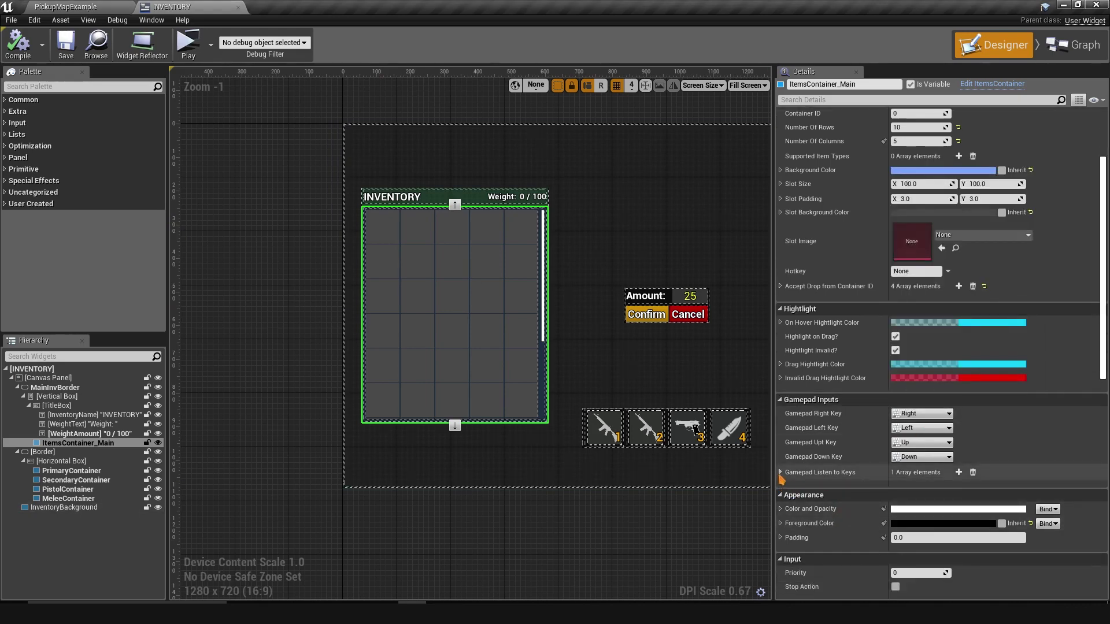
Step: Expand the container's Gamepad Listen to Keys array and add two elements to it
click(795, 480)
scroll(831, 483, down, 1)
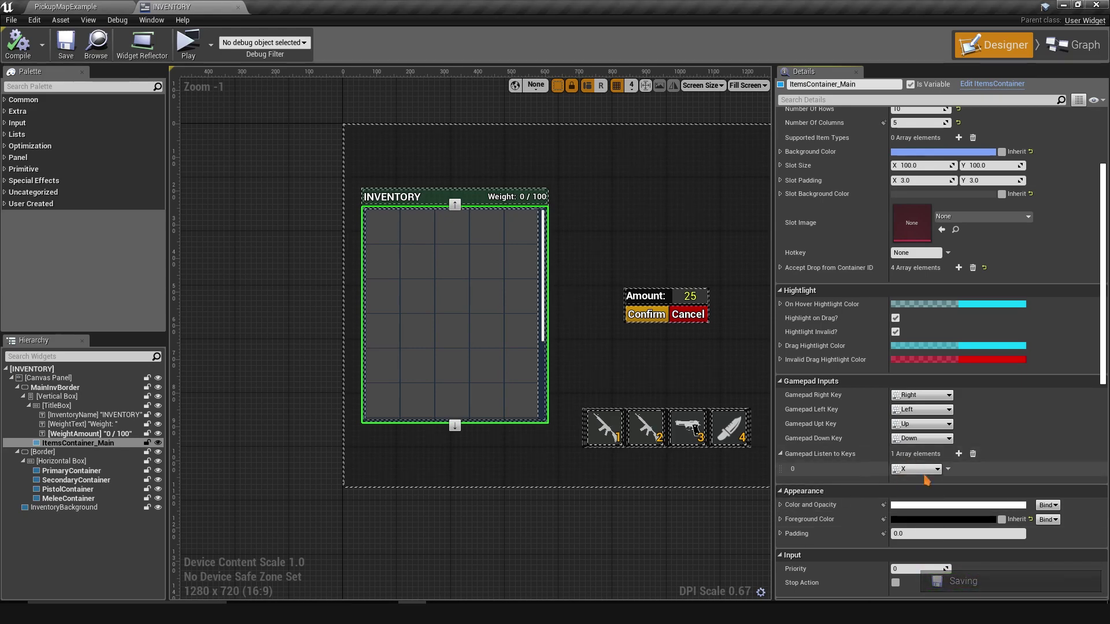
click(958, 454)
click(958, 453)
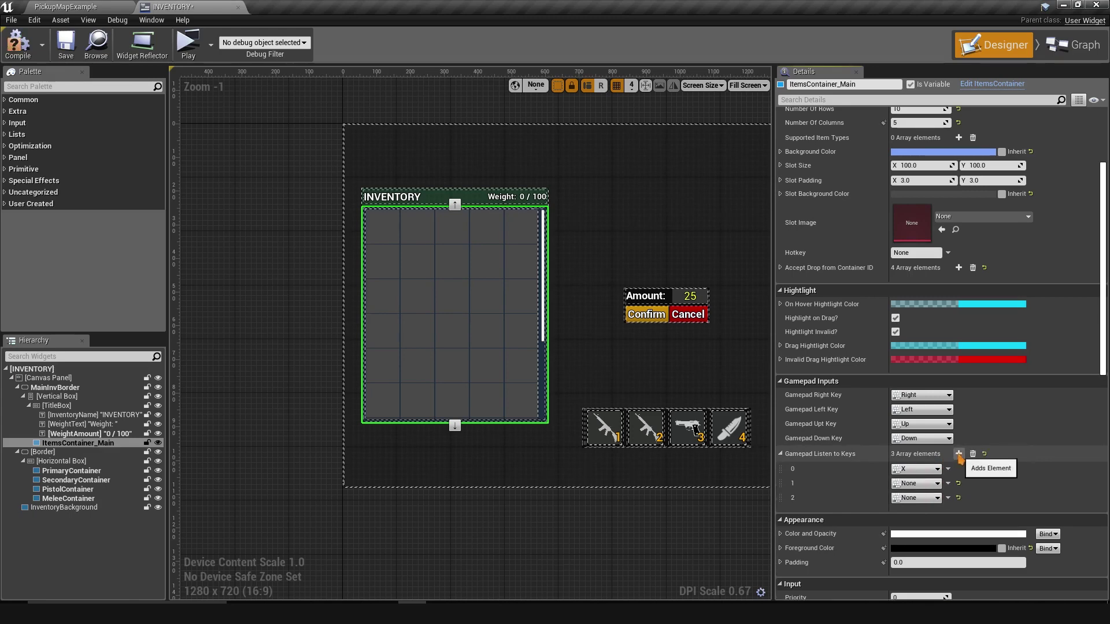
Step: Browse the gamepad keys available for element 1 of the Gamepad Listen to Keys array
click(919, 485)
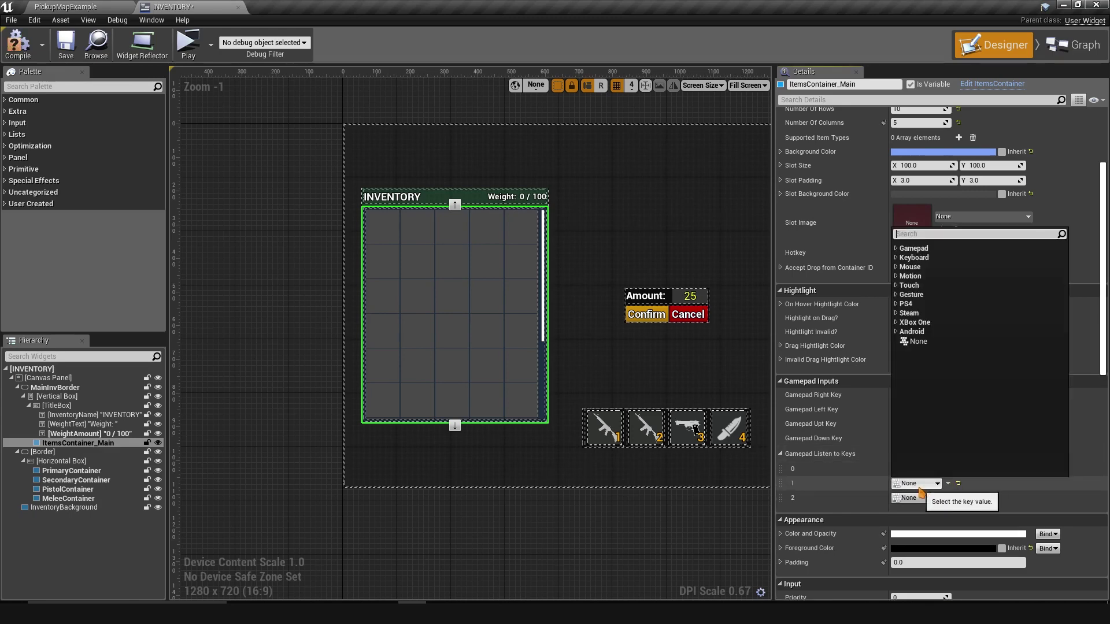
click(913, 248)
scroll(976, 383, down, 10)
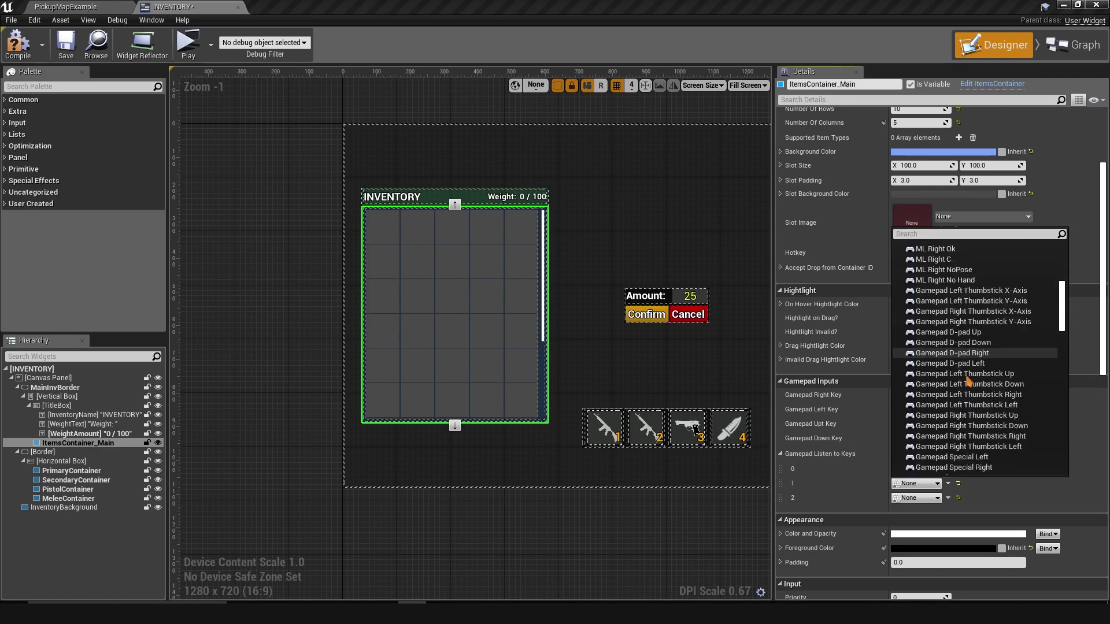
scroll(976, 383, down, 3)
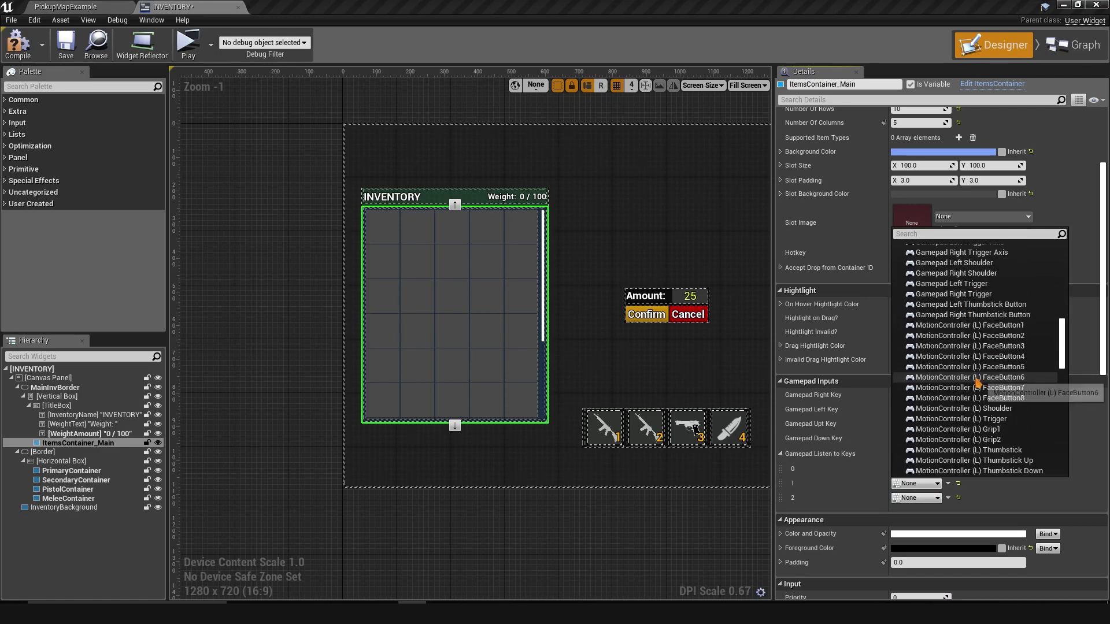
scroll(960, 399, up, 10)
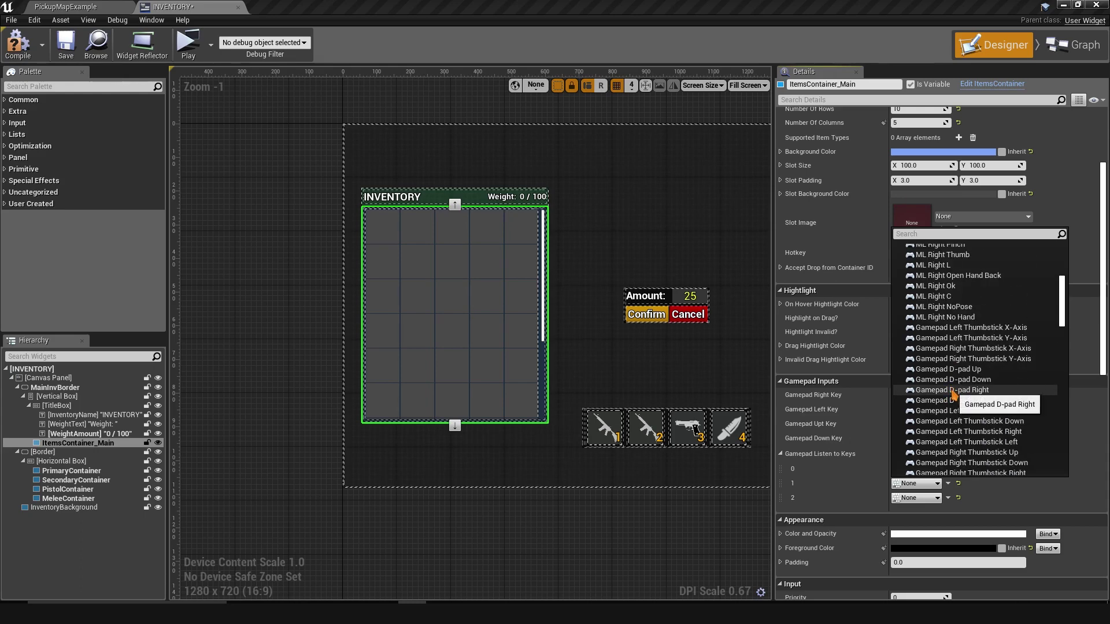
scroll(951, 363, up, 3)
scroll(951, 363, up, 15)
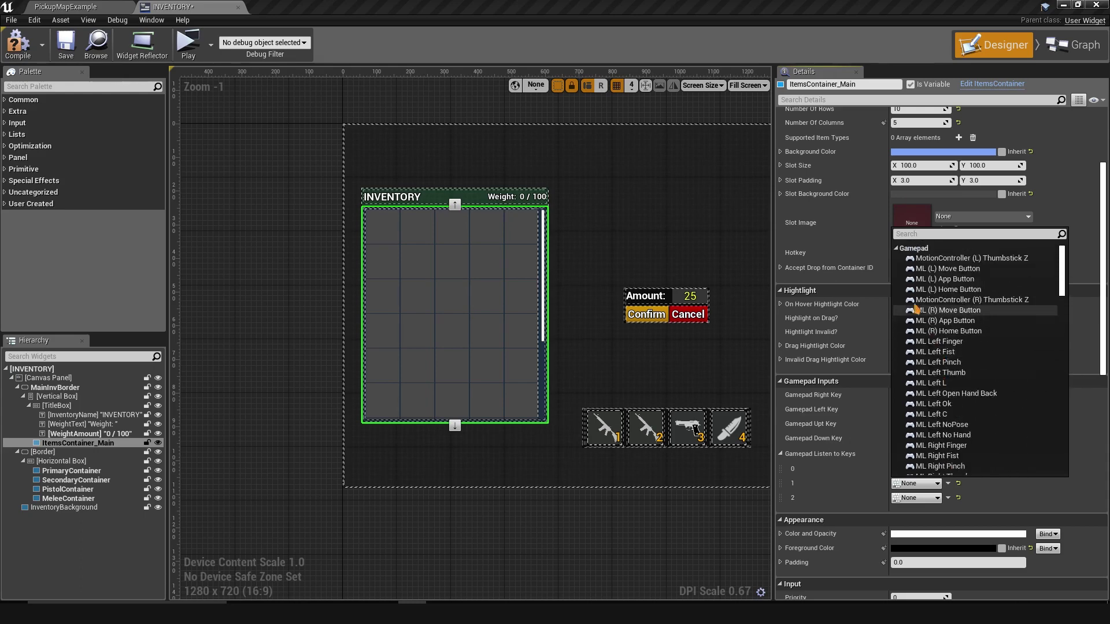
Step: Delete the two empty elements from the Gamepad Listen to Keys array, leaving only the X key
click(948, 483)
click(948, 483)
click(963, 506)
click(947, 484)
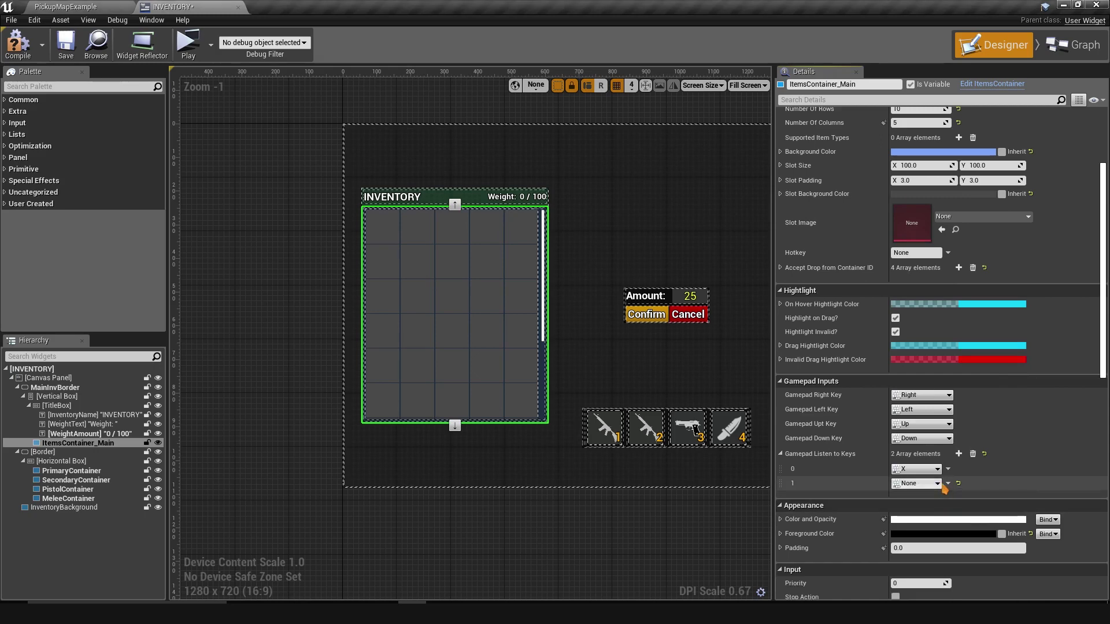
click(963, 506)
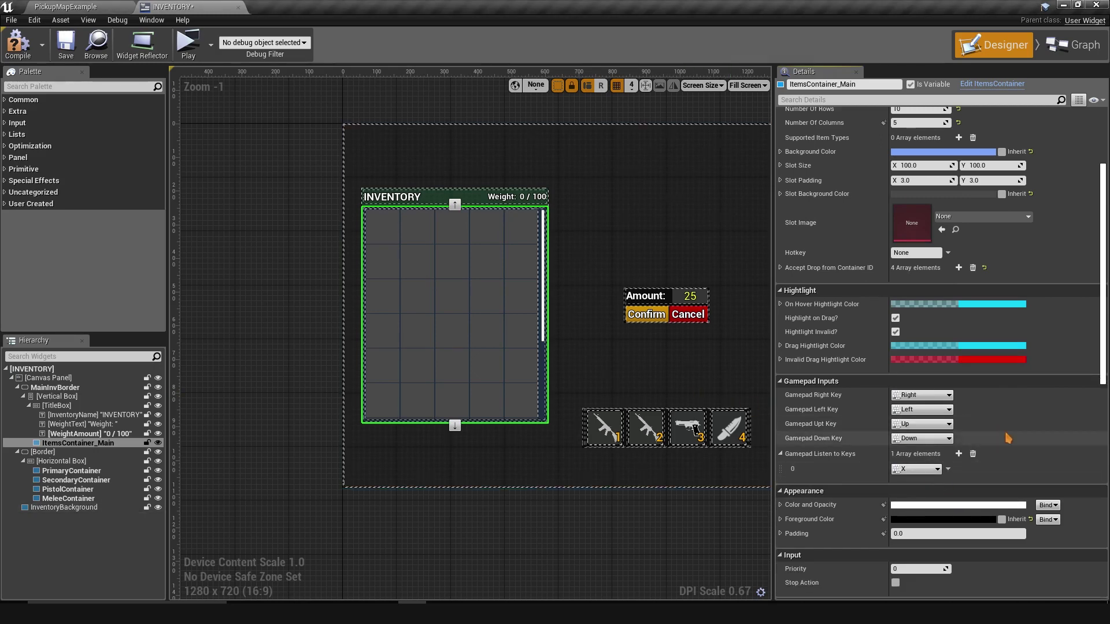
Step: Compile and save the INVENTORY widget blueprint
scroll(984, 330, up, 5)
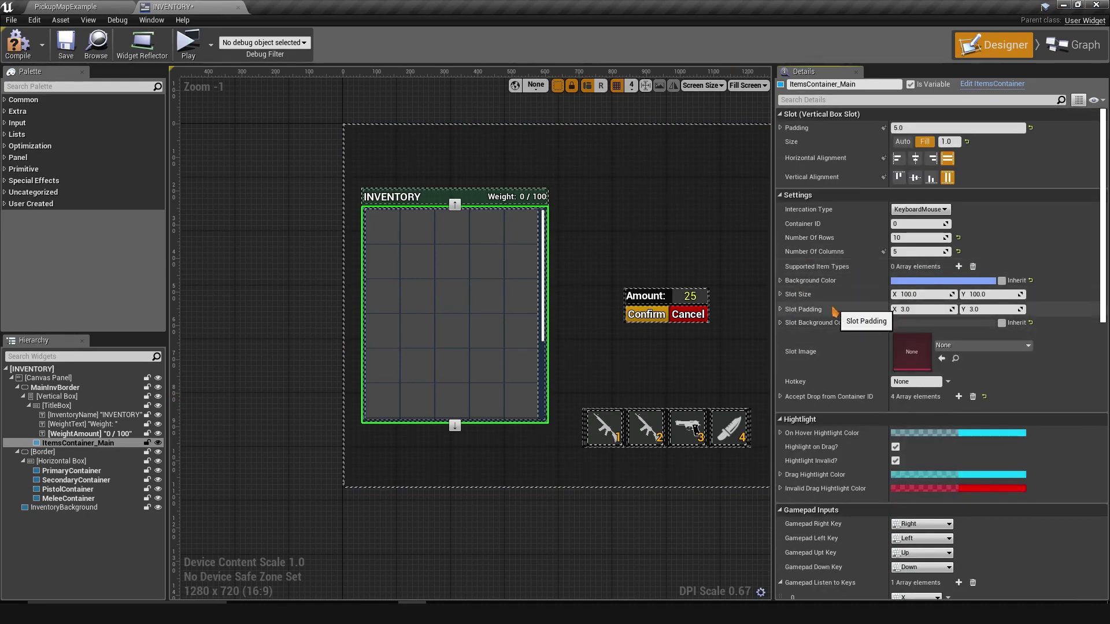
click(18, 44)
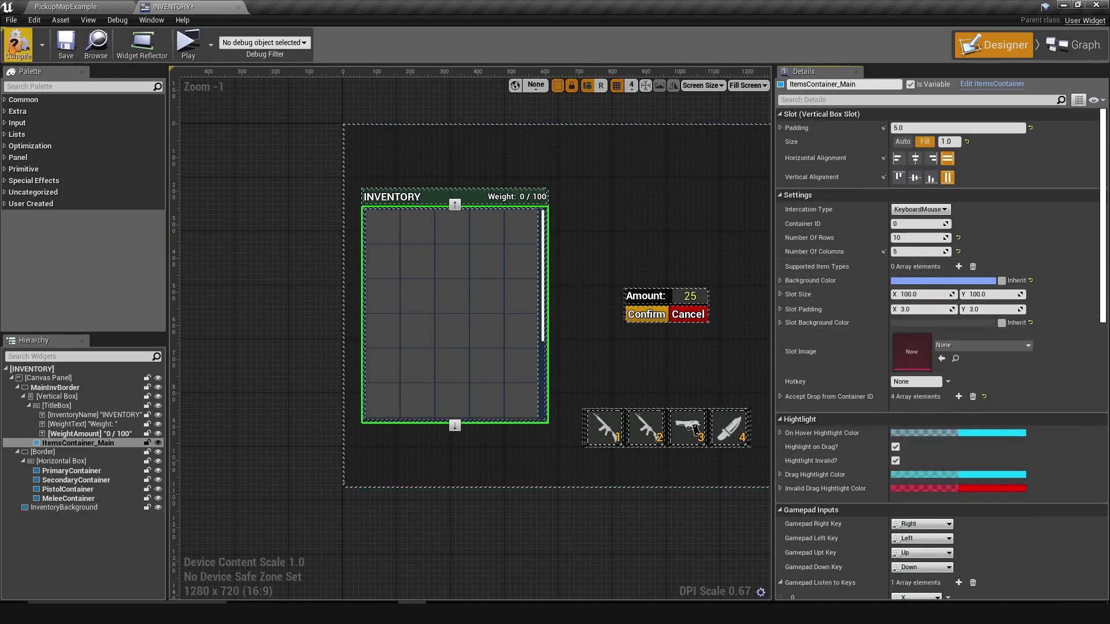
click(66, 44)
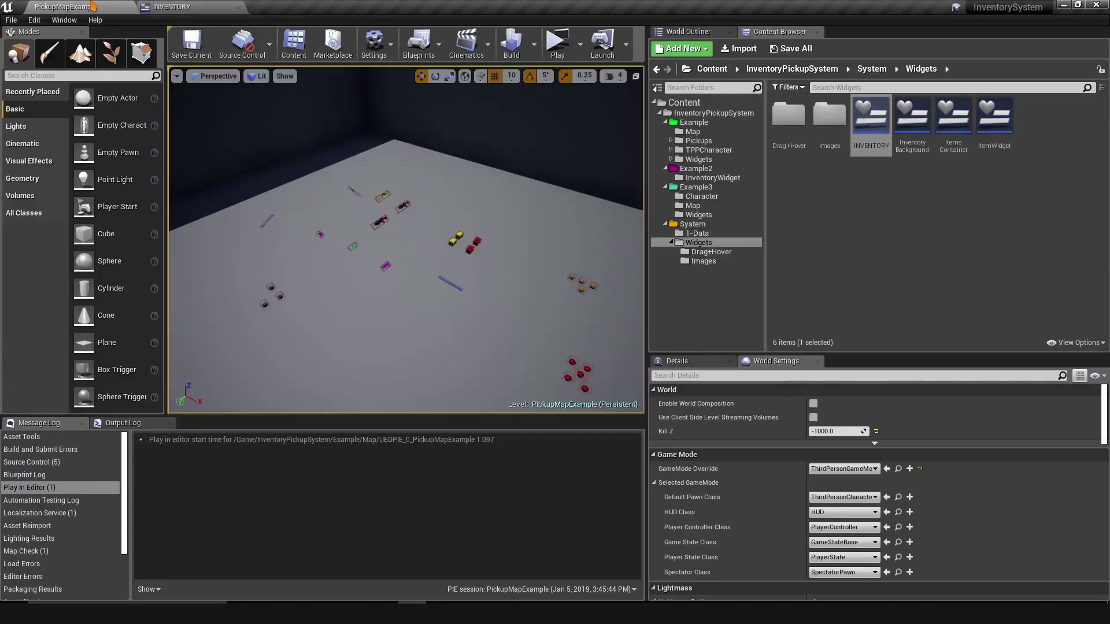
Step: Open the ThirdPersonCharacter blueprint by locating the Default Pawn Class asset from the level's world settings
click(65, 7)
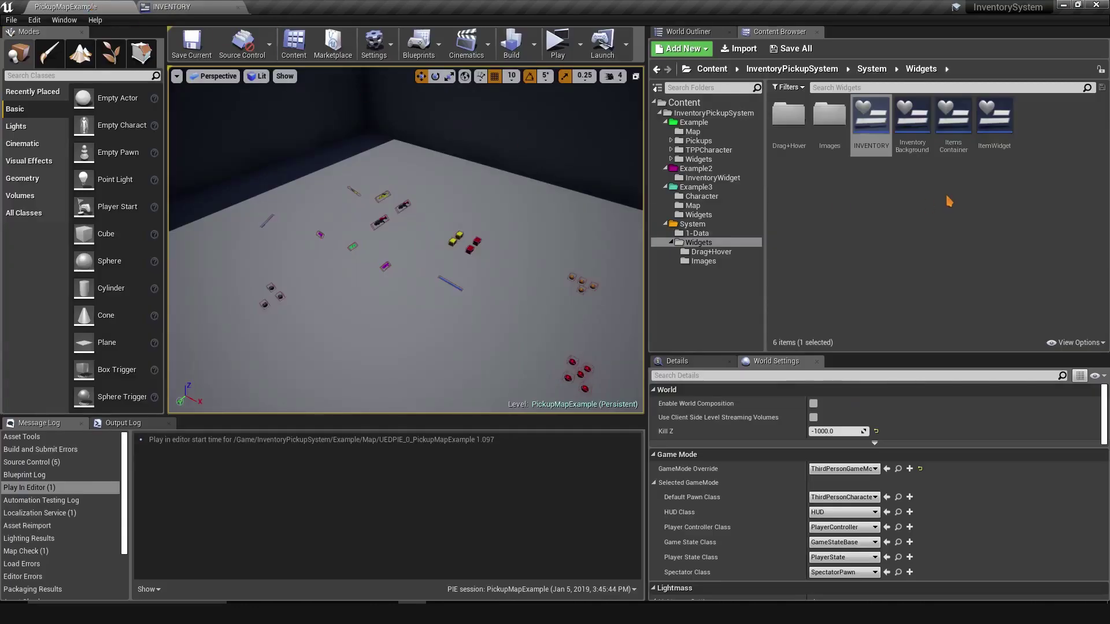
click(898, 497)
double_click(913, 116)
click(172, 7)
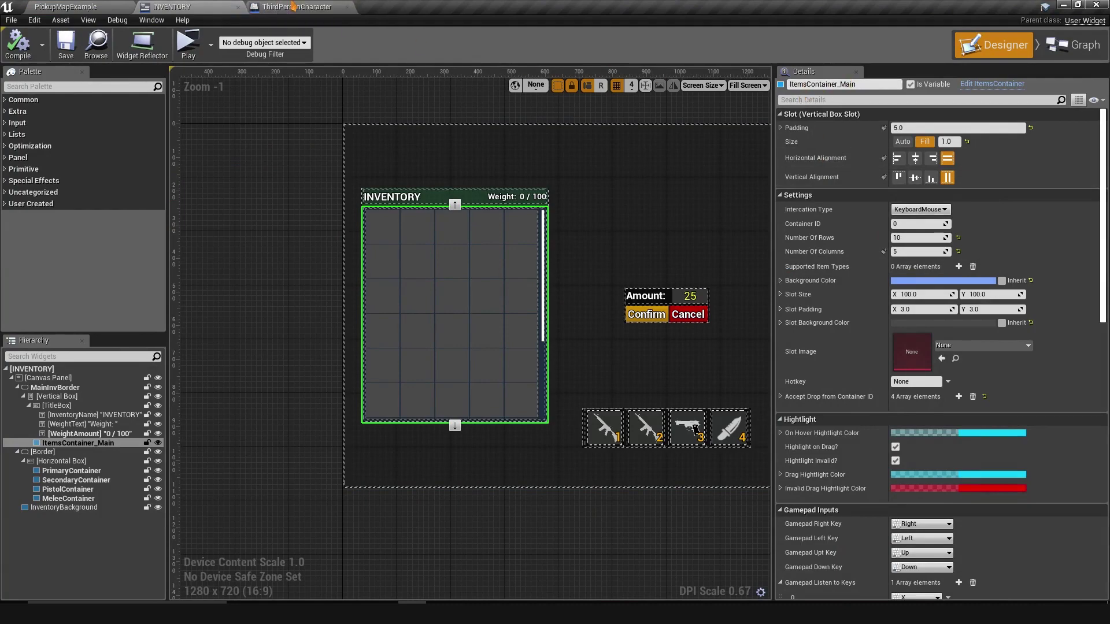
click(310, 8)
Step: Examine the Event Graph's Set Gamepad Focus nodes for the C and V keys and their Items Container Main target
scroll(474, 174, down, 3)
right_drag(474, 173, 601, 289)
scroll(432, 411, up, 3)
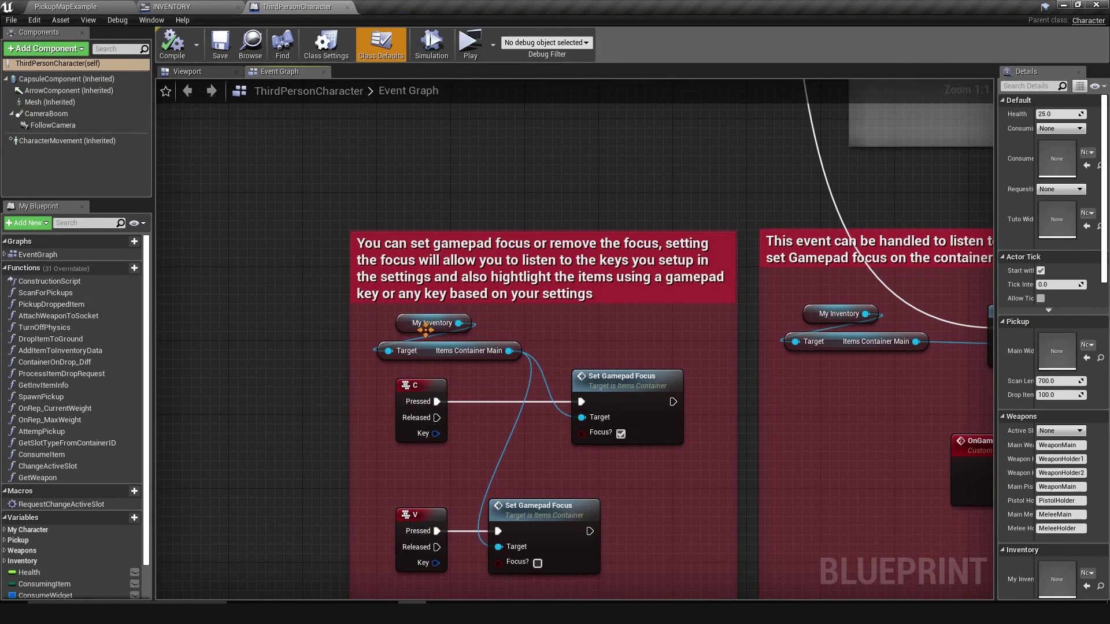
click(422, 351)
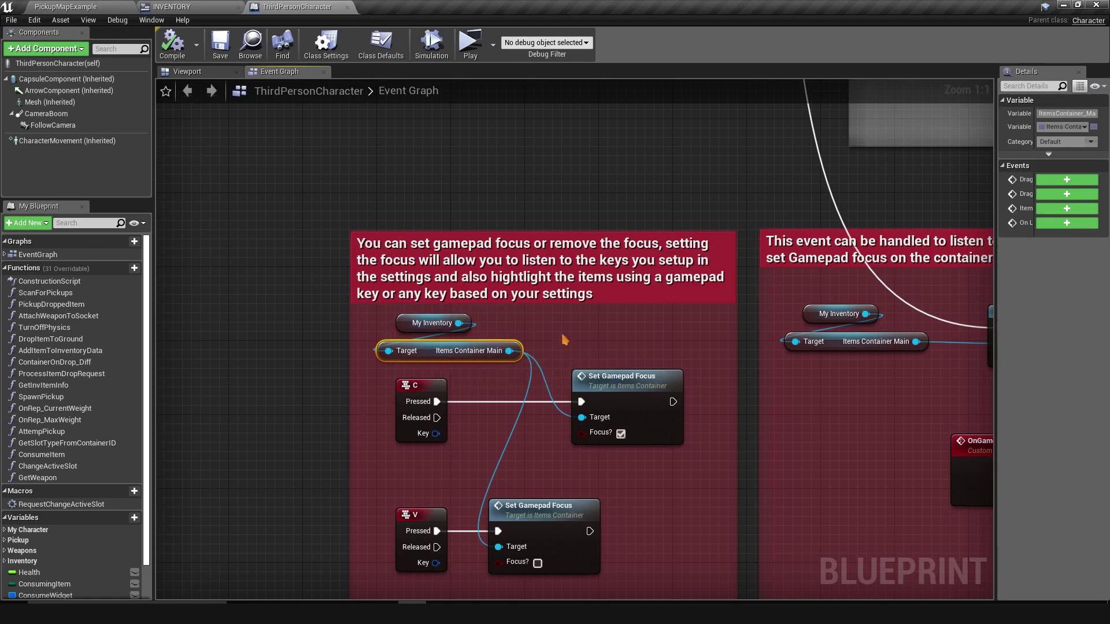
click(589, 348)
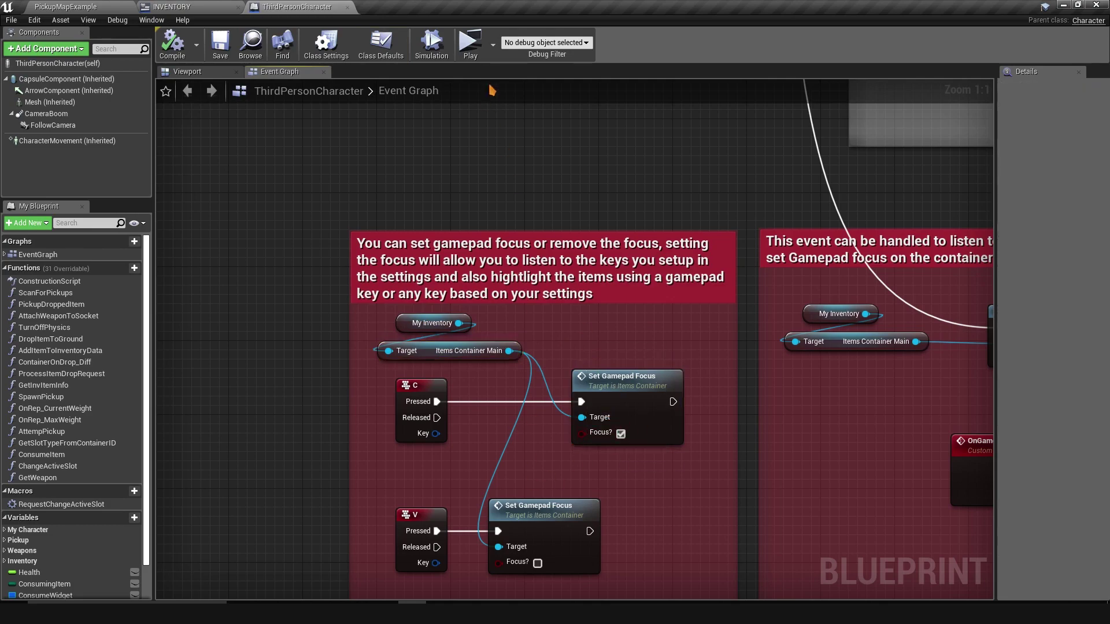
Step: Run the game in a maximised preview window and show the character's inventory
click(470, 43)
click(778, 462)
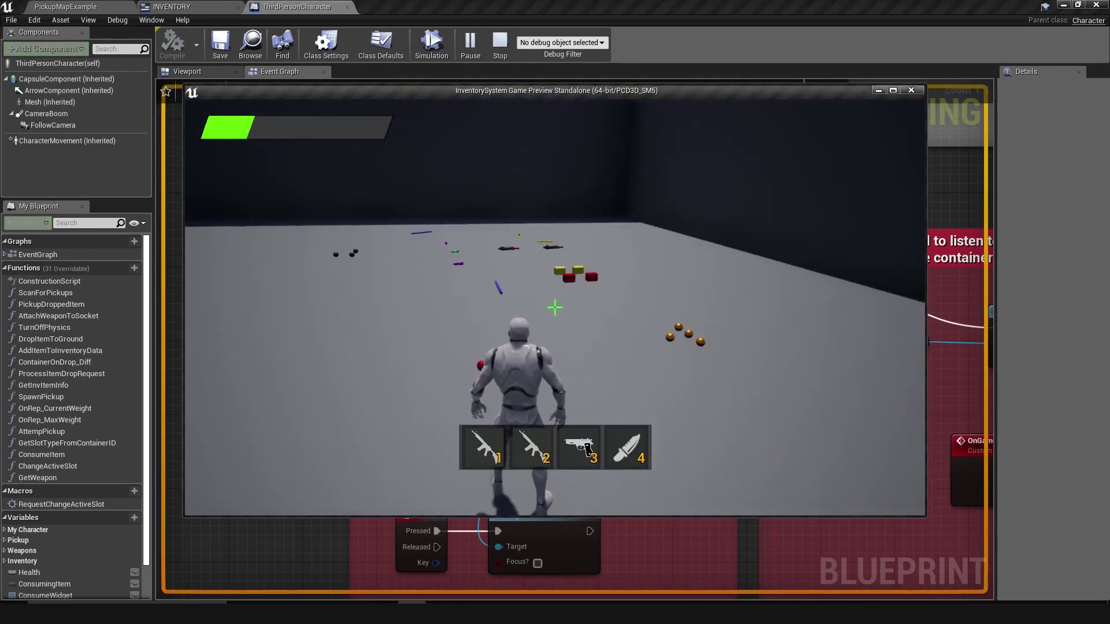
click(893, 90)
key(i)
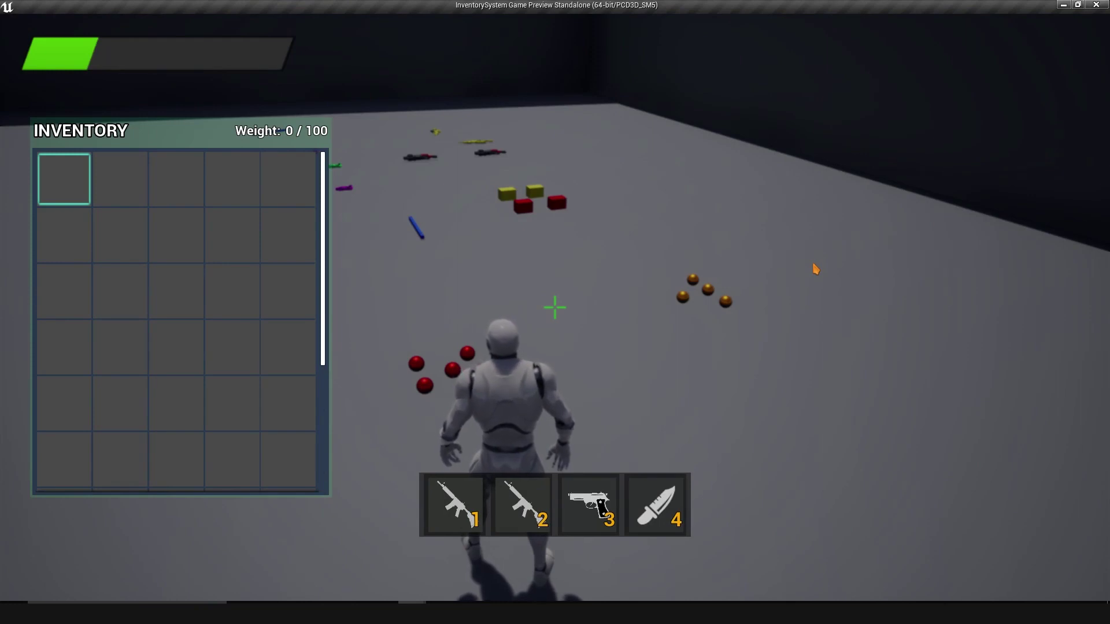
Step: Test directional navigation by moving the focus highlight across the inventory slots, down the rows and back to the first row
key(Right)
key(Down)
key(Left)
key(Up)
key(Right)
key(Down)
key(Left)
key(Up)
key(Right)
key(Down)
key(Down)
key(Down)
key(Down)
key(Right)
key(Up)
key(Down)
key(Down)
key(Down)
key(Up)
key(Up)
key(Up)
key(Up)
key(Up)
key(Up)
key(Up)
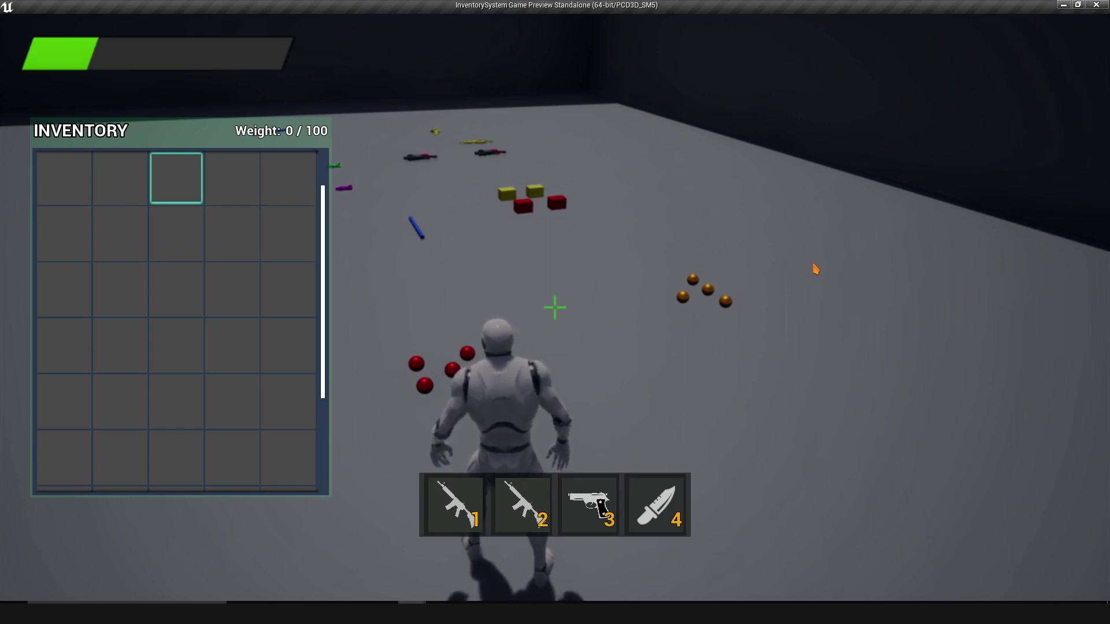
Step: Test the X listen key repeatedly on the highlighted inventory slot and end the game preview
key(x)
key(x)
key(x)
key(x)
key(x)
key(x)
key(x)
key(x)
key(x)
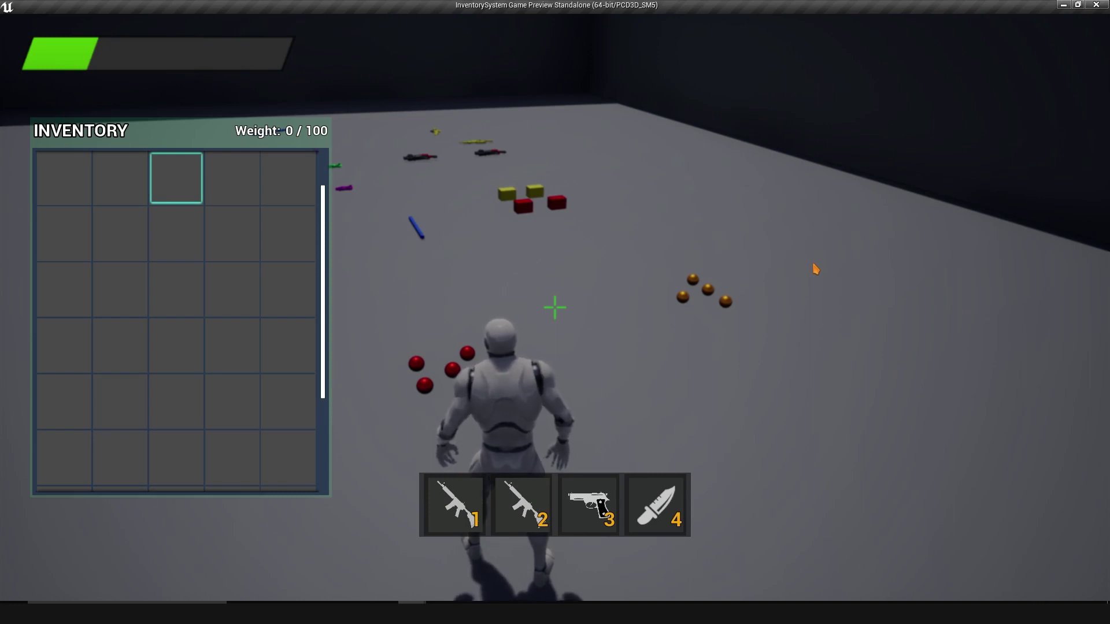
key(Escape)
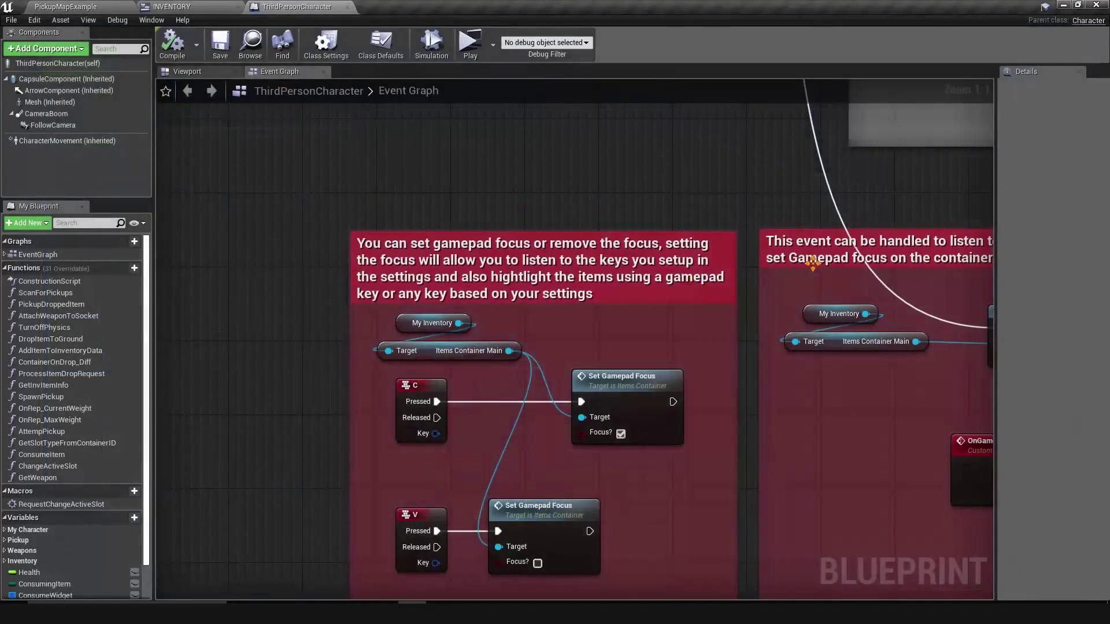
Step: Trace the HandleContainerEvents sequence in the Event Graph to the Bind Event to OnListen_GamepadKeyPressed node and examine its connections
scroll(659, 175, down, 3)
right_drag(843, 356, 649, 436)
drag(425, 355, 587, 476)
drag(426, 375, 564, 451)
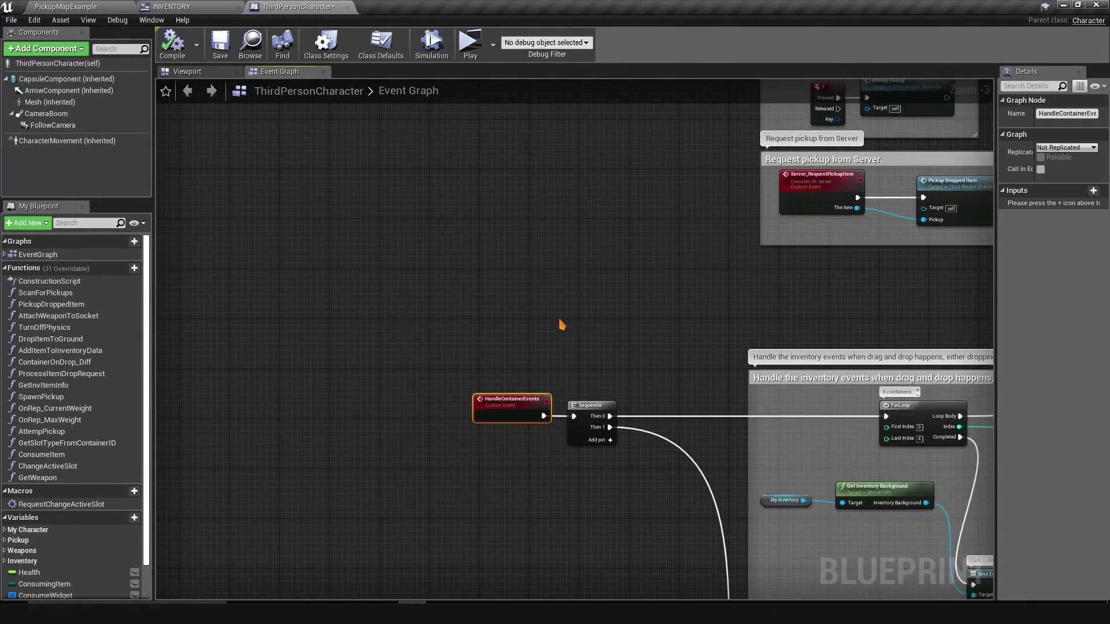
drag(410, 342, 546, 452)
click(638, 501)
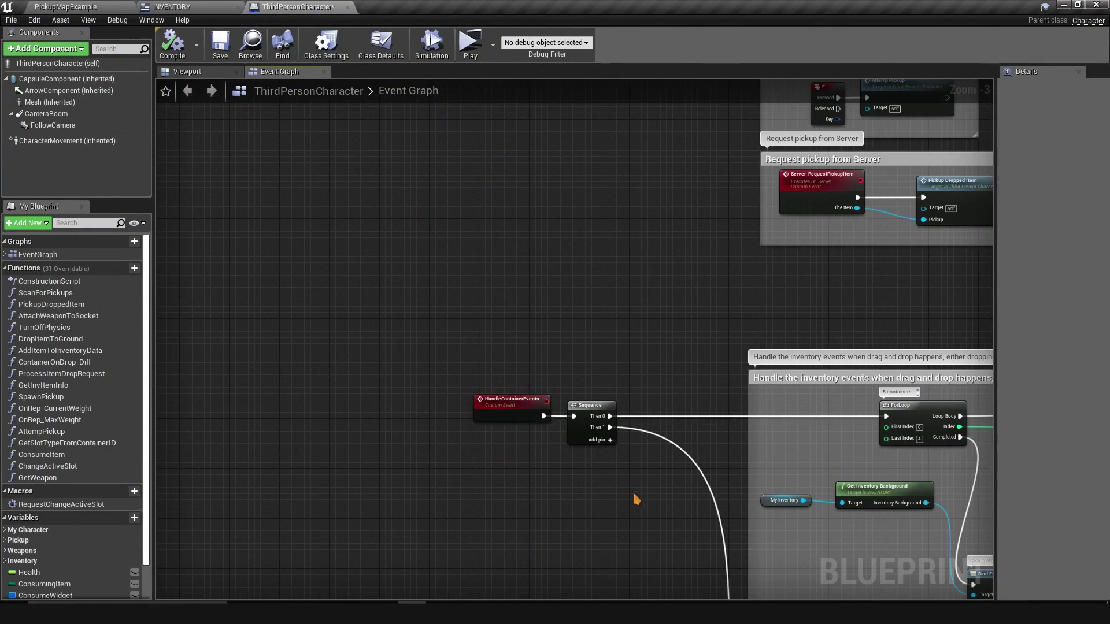
drag(417, 353, 549, 453)
right_drag(676, 501, 474, 146)
right_drag(700, 477, 649, 305)
right_drag(701, 431, 707, 330)
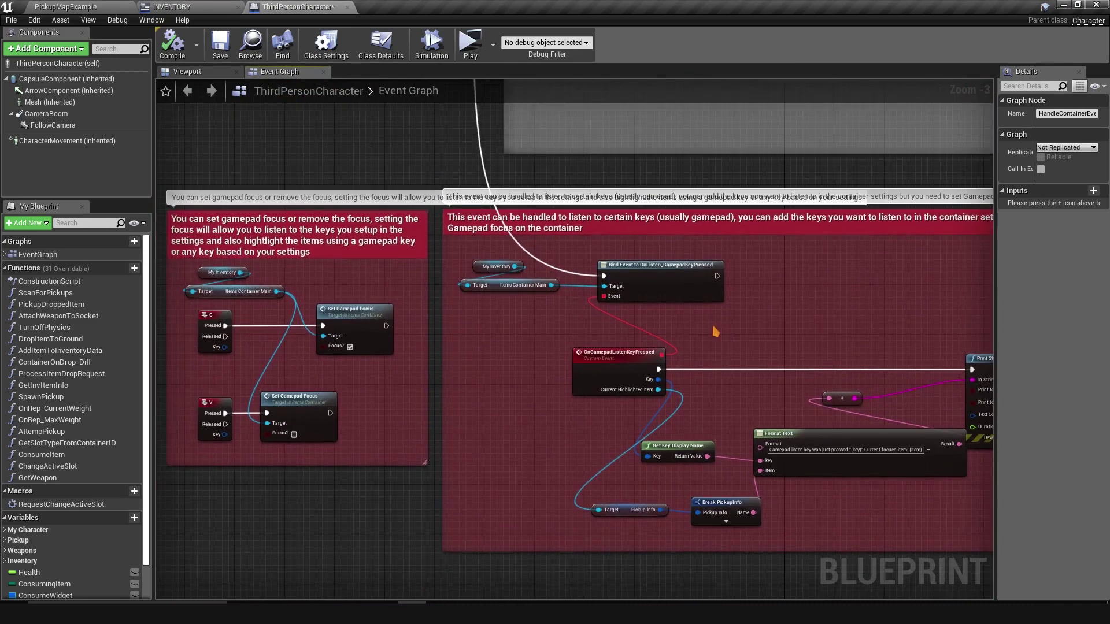
scroll(624, 350, up, 1)
right_drag(552, 350, 455, 242)
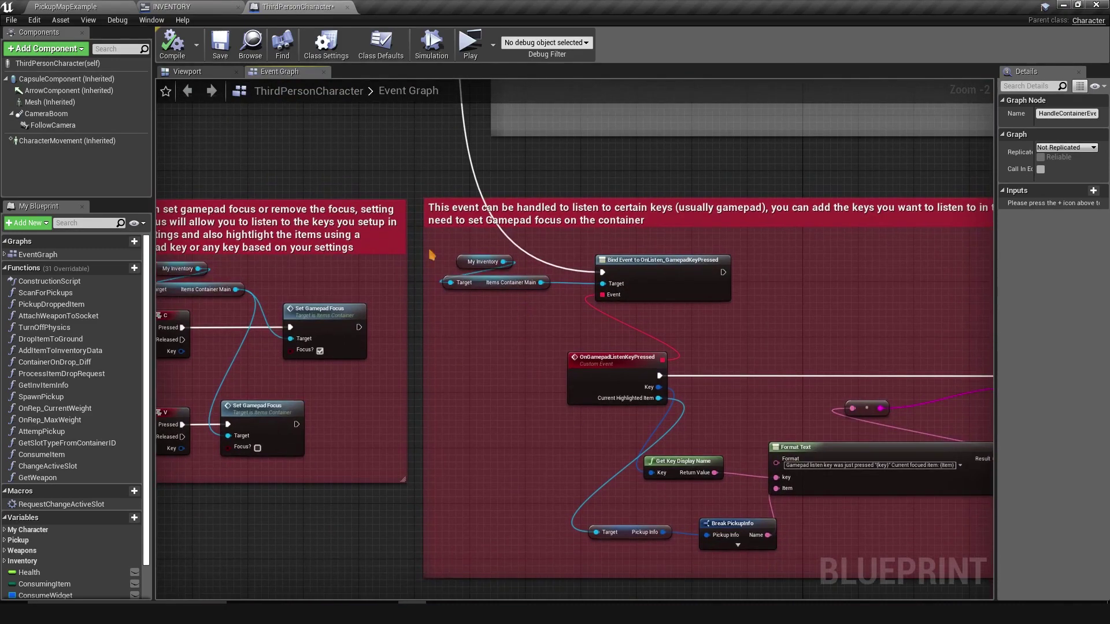
click(549, 318)
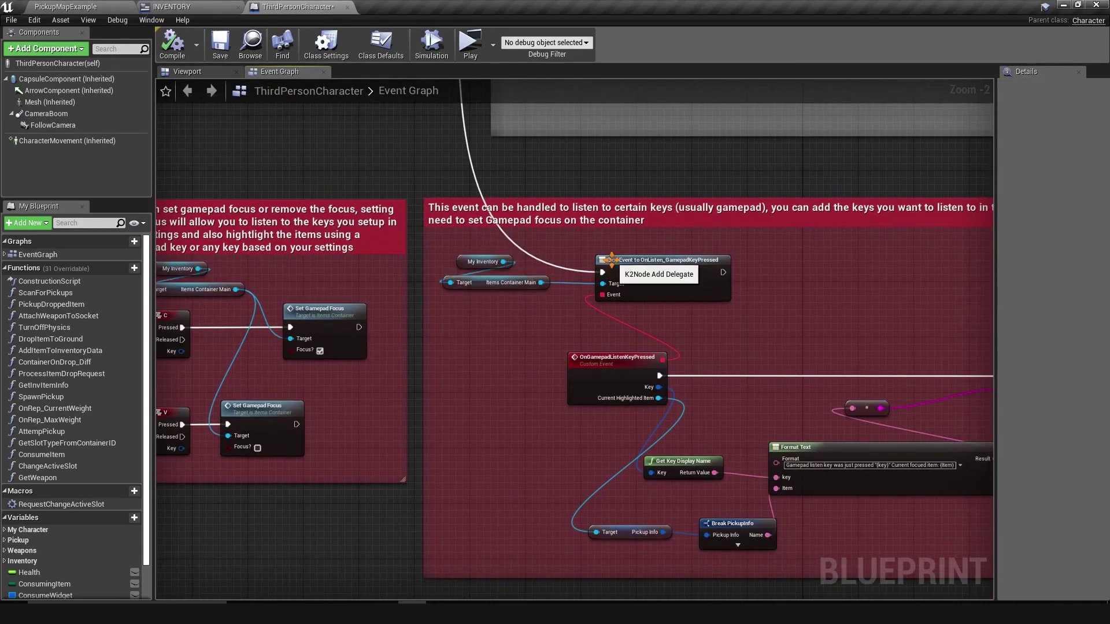
Step: Add a second Bind Event to OnListen_GamepadKeyPressed node from Items Container Main and place it in free space beside the existing event nodes
drag(541, 282, 556, 343)
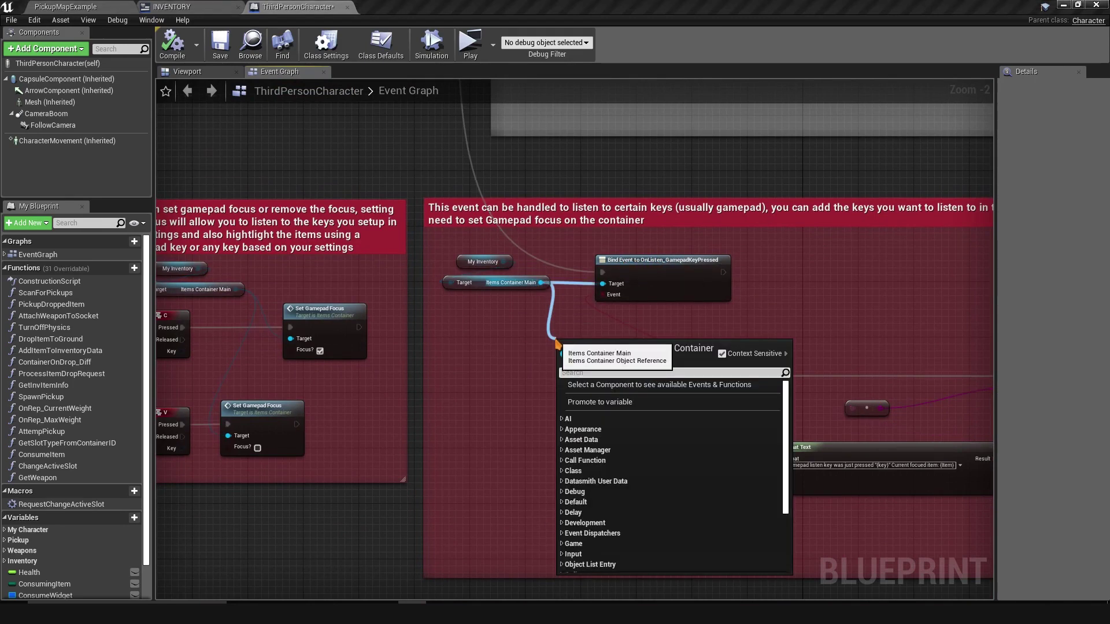
text(bind)
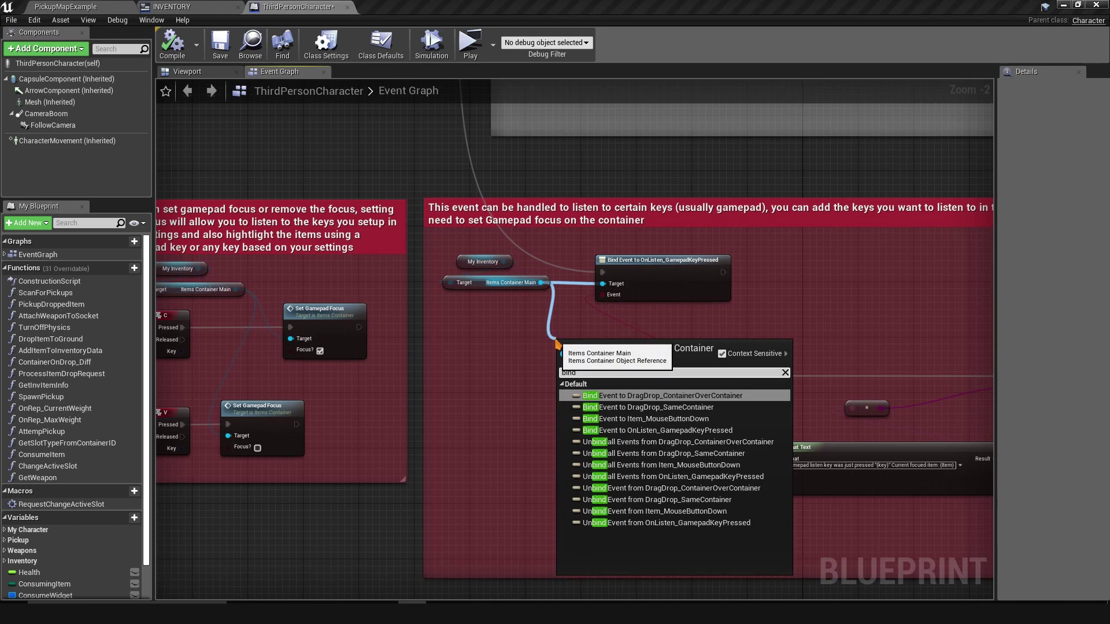
click(650, 430)
drag(671, 350, 549, 439)
right_drag(528, 393, 566, 434)
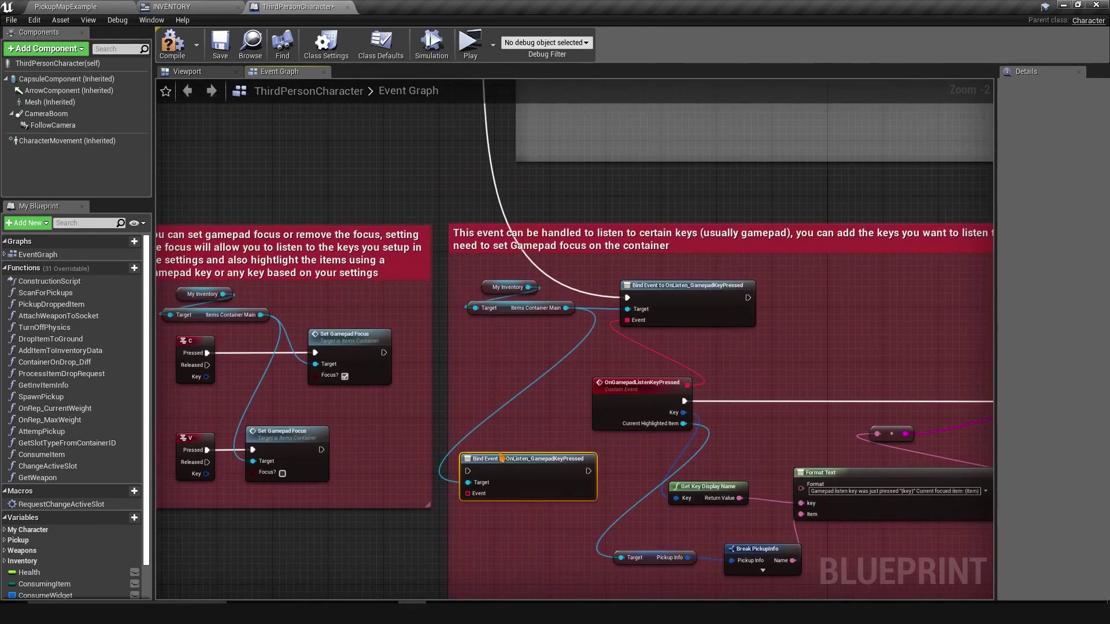
drag(461, 420, 536, 529)
right_drag(536, 529, 650, 487)
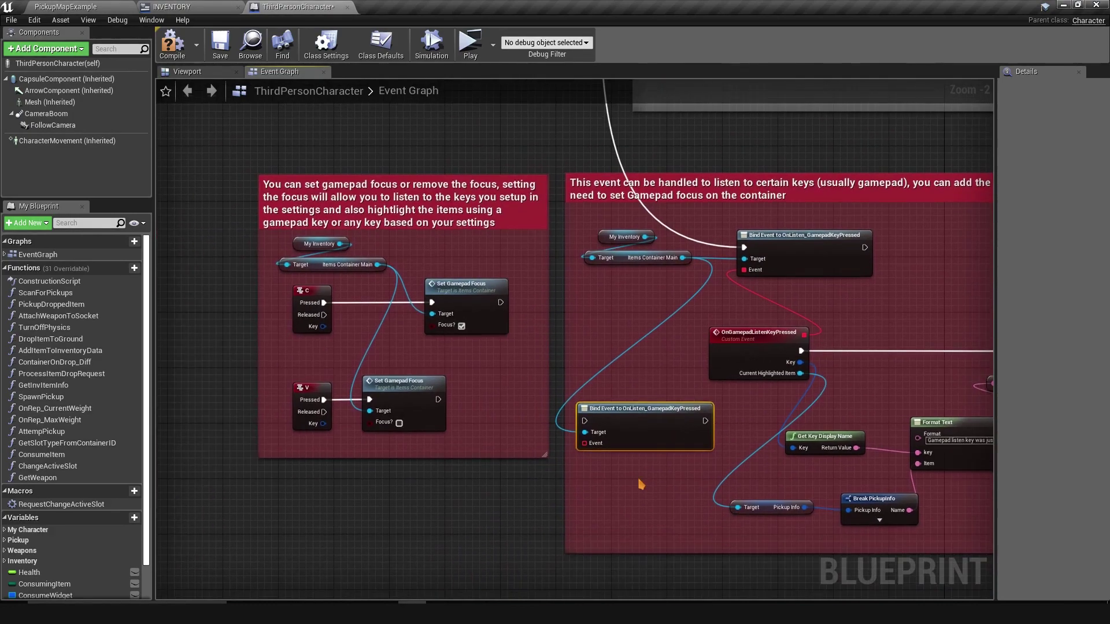
Step: Create a custom event named fgdfg from the new bind node's Event pin and inspect its Key and Current Highlighted Item outputs
drag(584, 443, 593, 477)
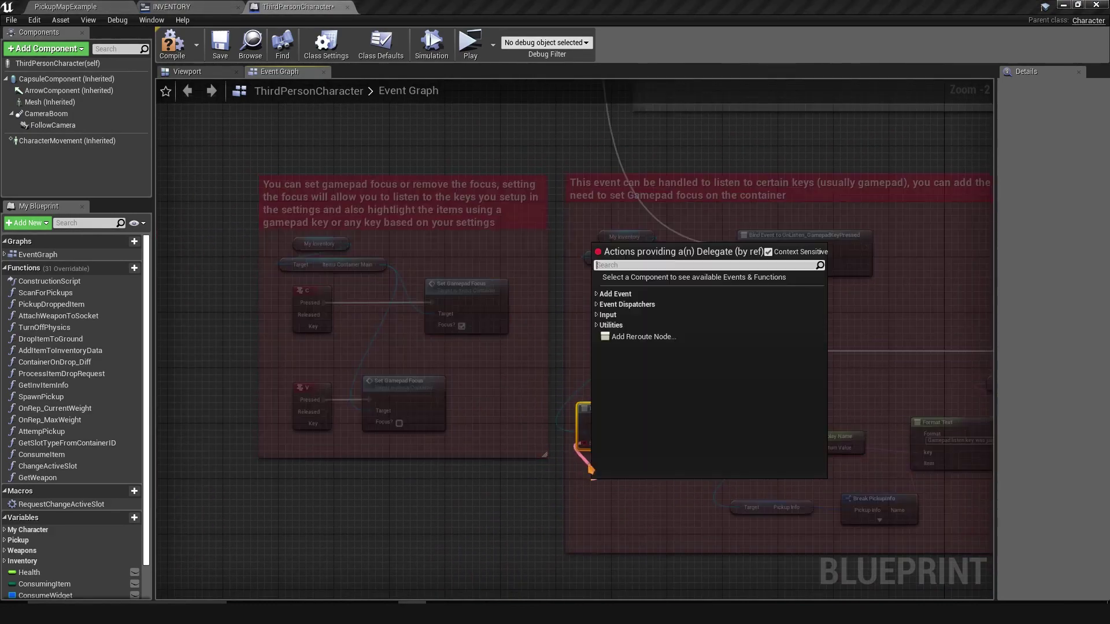
click(598, 295)
click(613, 305)
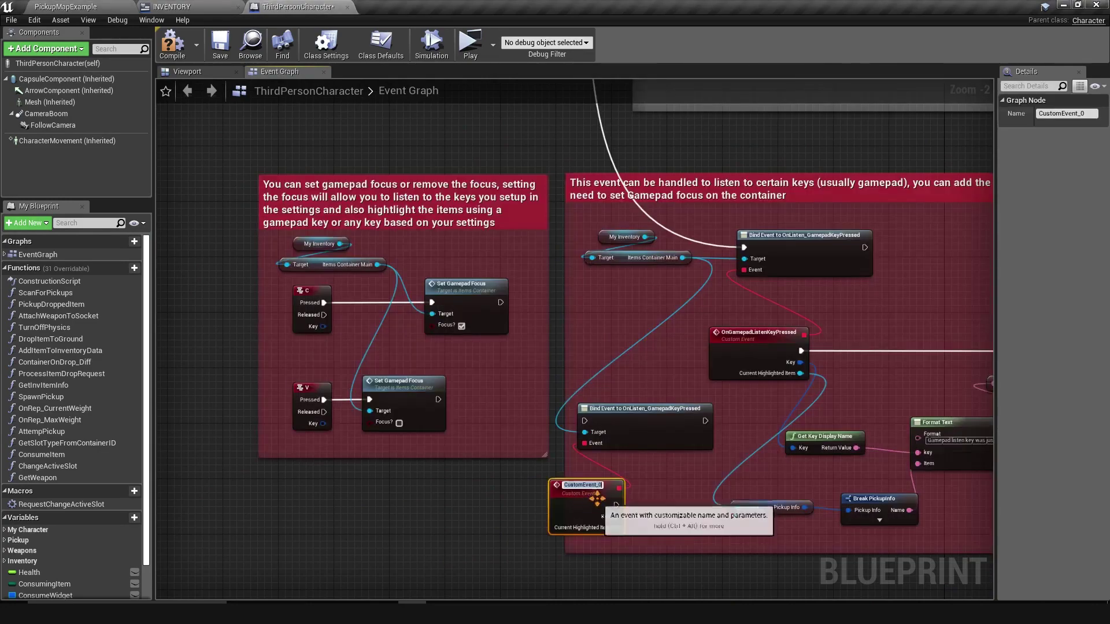
text(fgdfg)
click(662, 504)
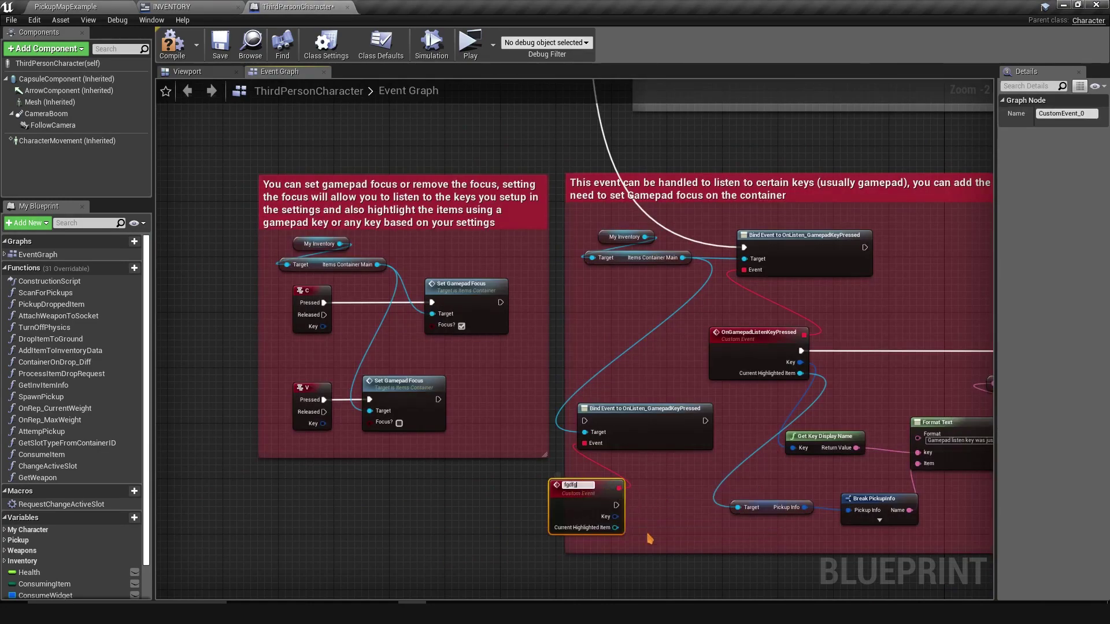
right_drag(650, 523, 612, 453)
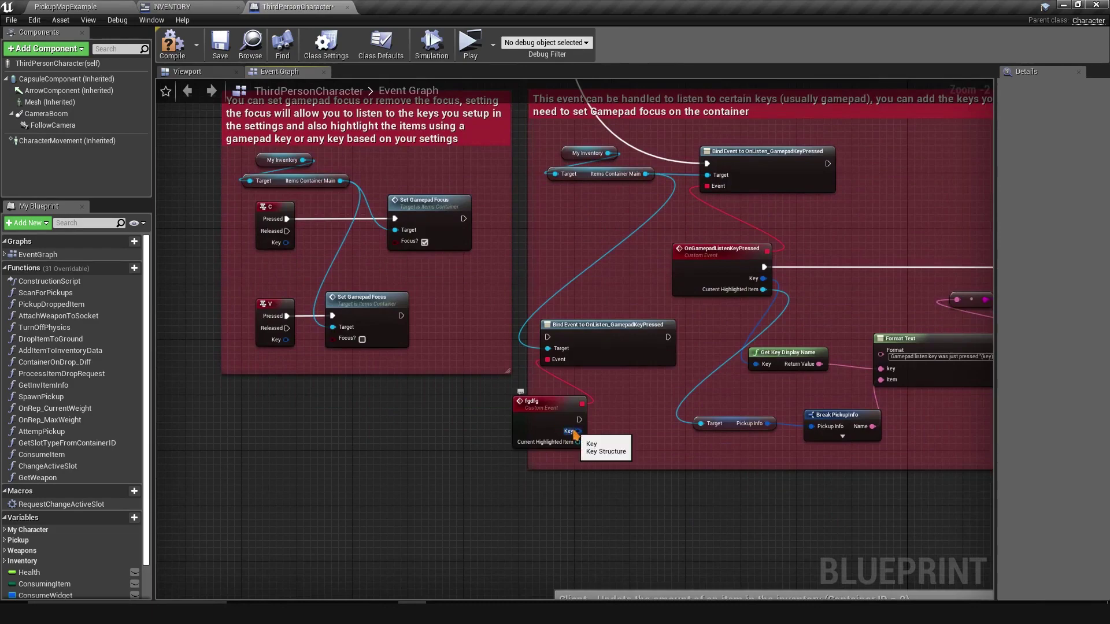
right_drag(566, 419, 530, 453)
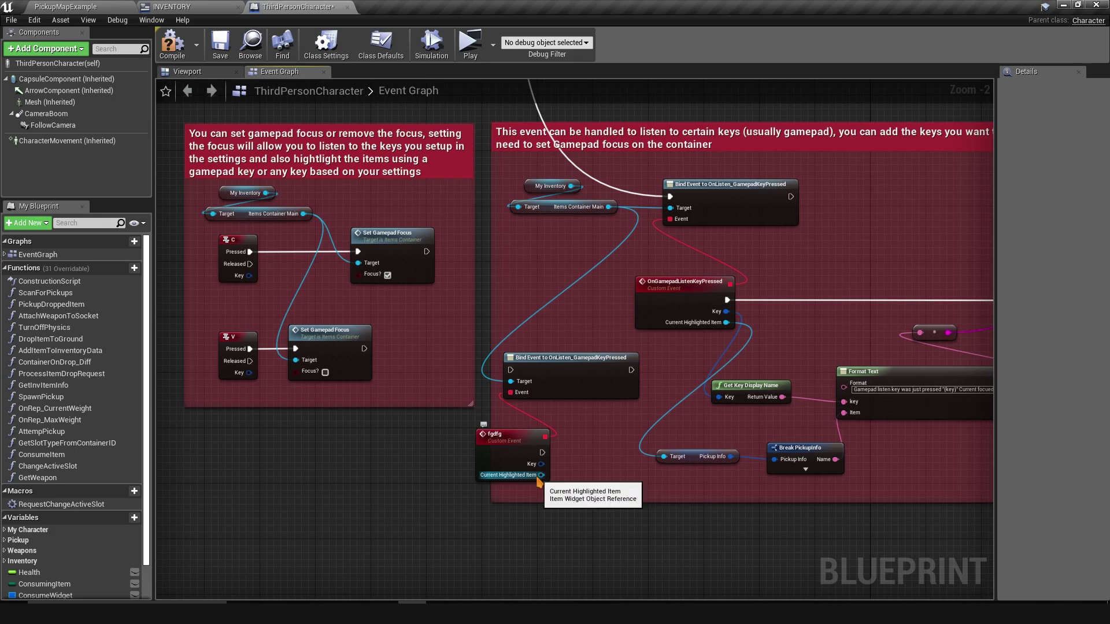
Step: Add a Get Pickup Info node from the fgdfg event's Current Highlighted Item pin
drag(541, 475, 546, 544)
drag(525, 556, 578, 541)
text(get pickup)
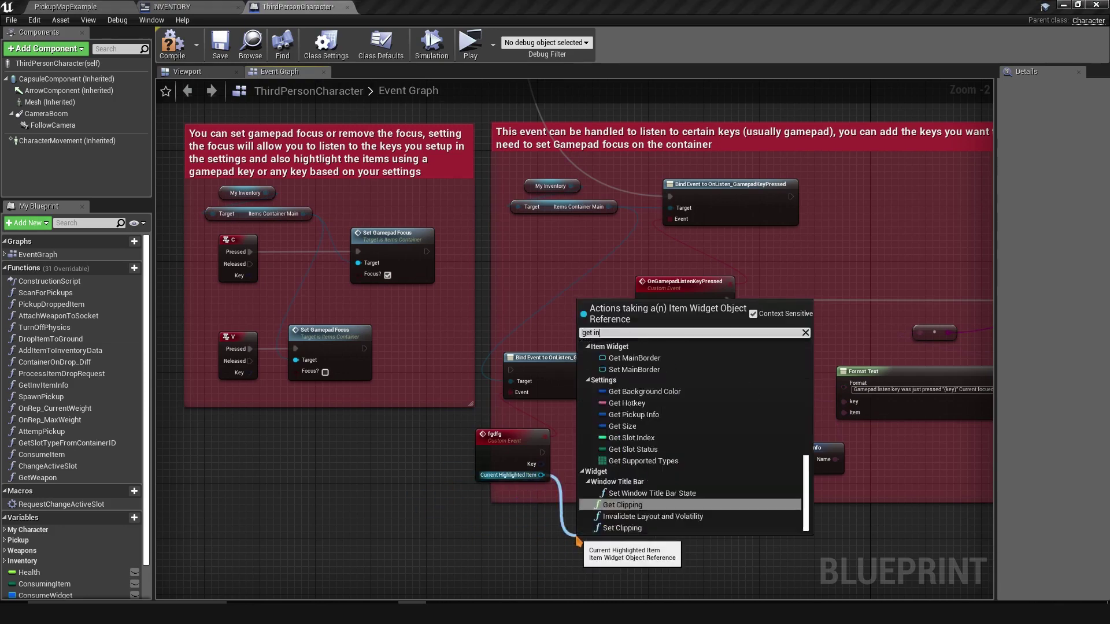
key(Down)
key(Down)
key(Return)
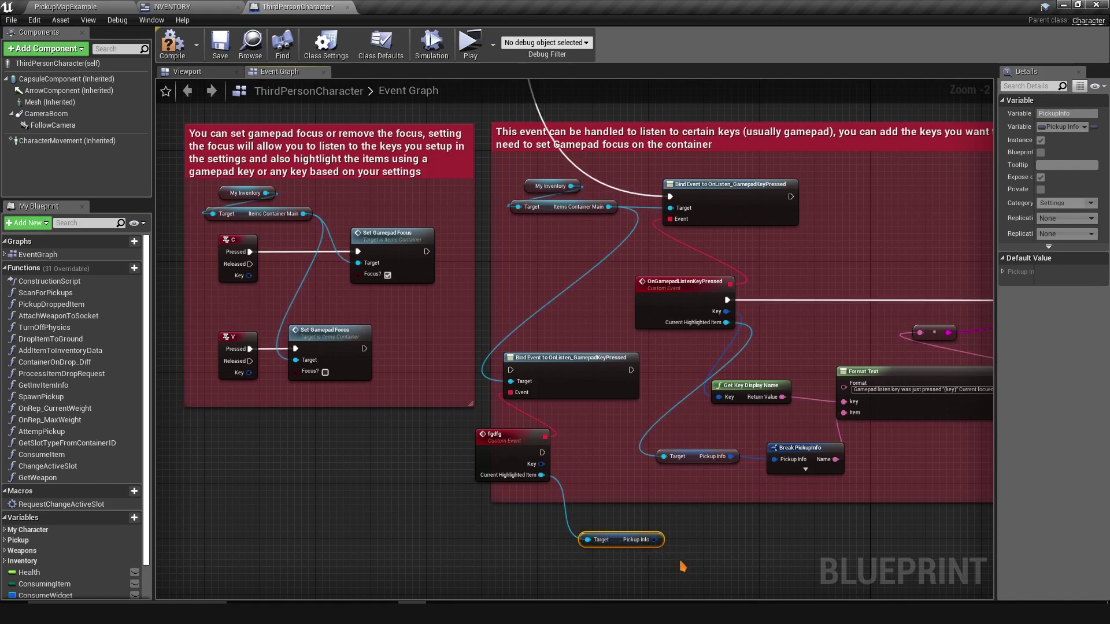
Step: Delete the demonstration Pickup Info node, the fgdfg custom event and the extra bind node
key(Delete)
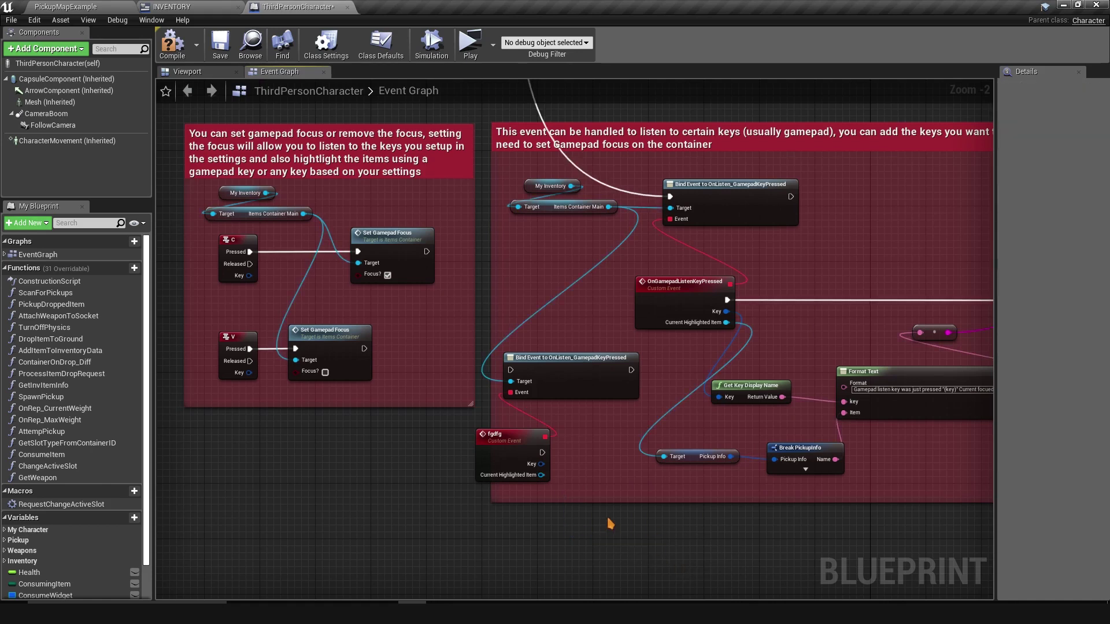
click(503, 434)
key(Delete)
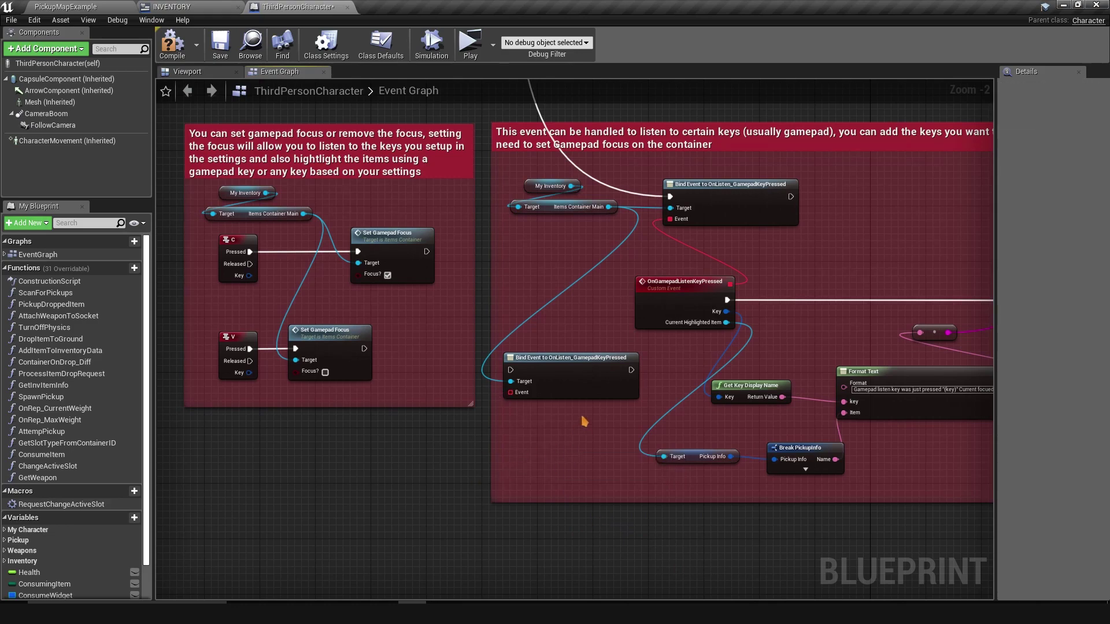
right_drag(578, 415, 588, 426)
click(588, 426)
key(Delete)
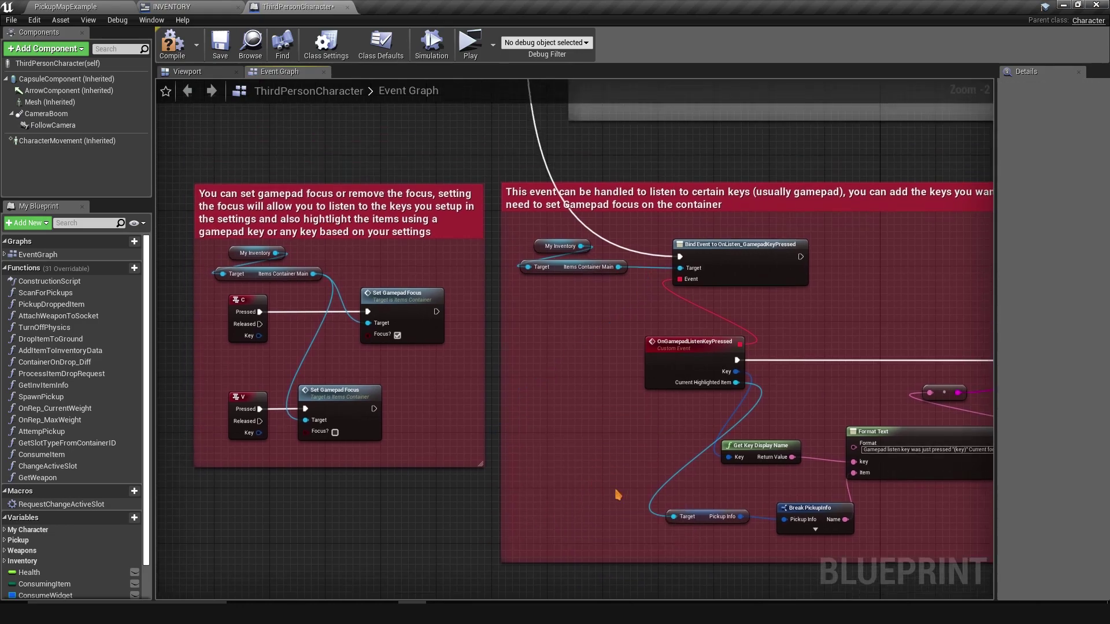
Step: Trace the OnGamepadListenKeyPressed logic through Break PickupInfo and Format Text, and move the Print String node clear of Format Text
right_drag(789, 358, 584, 273)
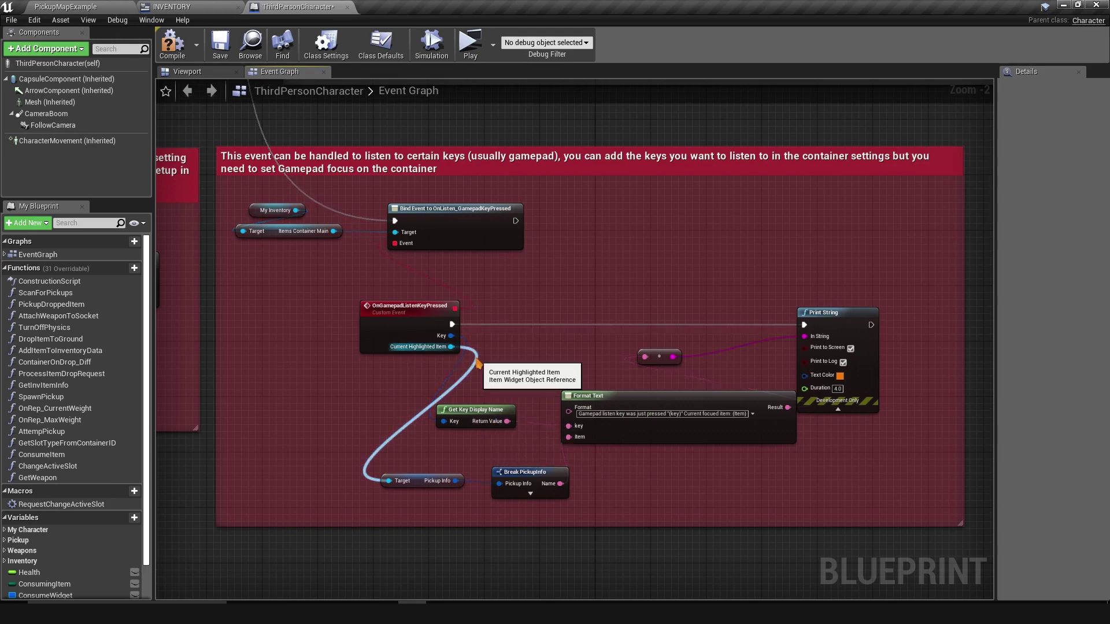
drag(442, 455, 439, 505)
click(498, 472)
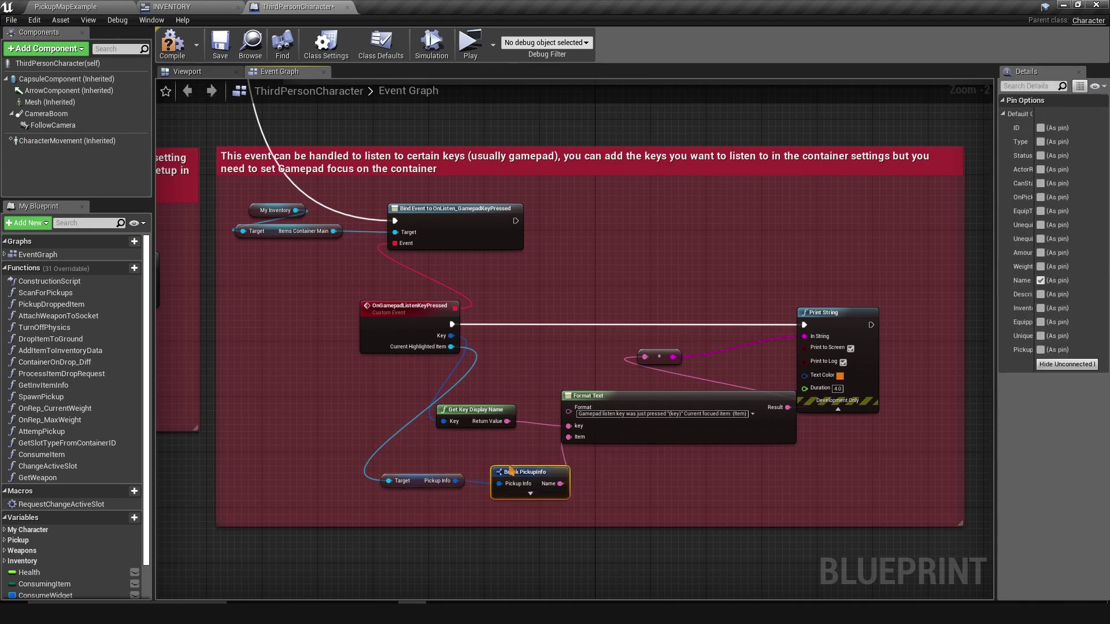
click(760, 393)
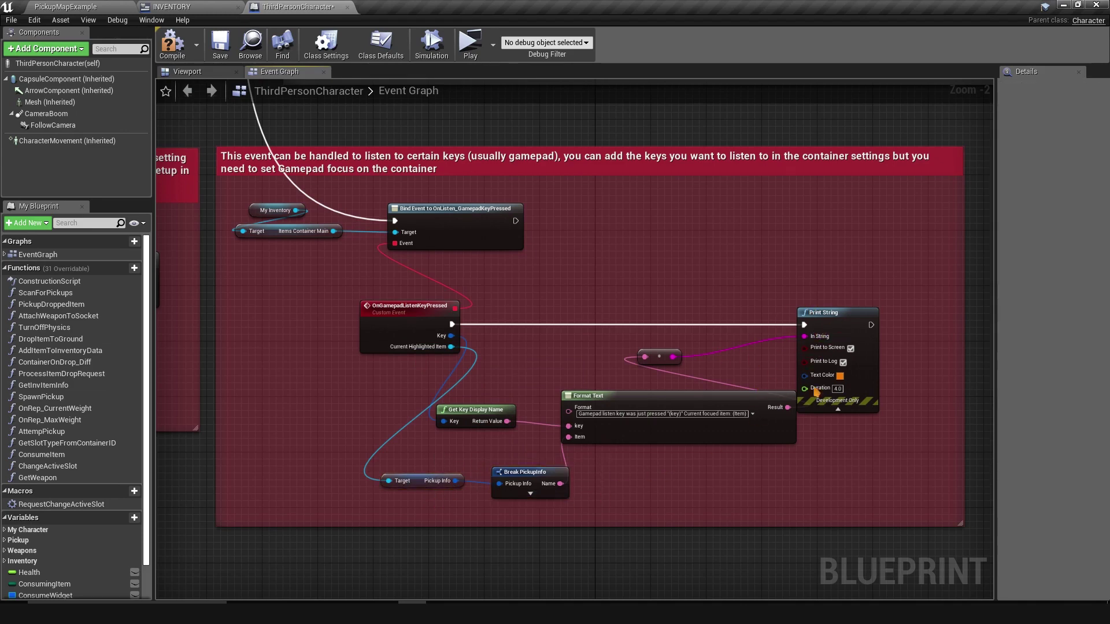
drag(835, 325, 864, 324)
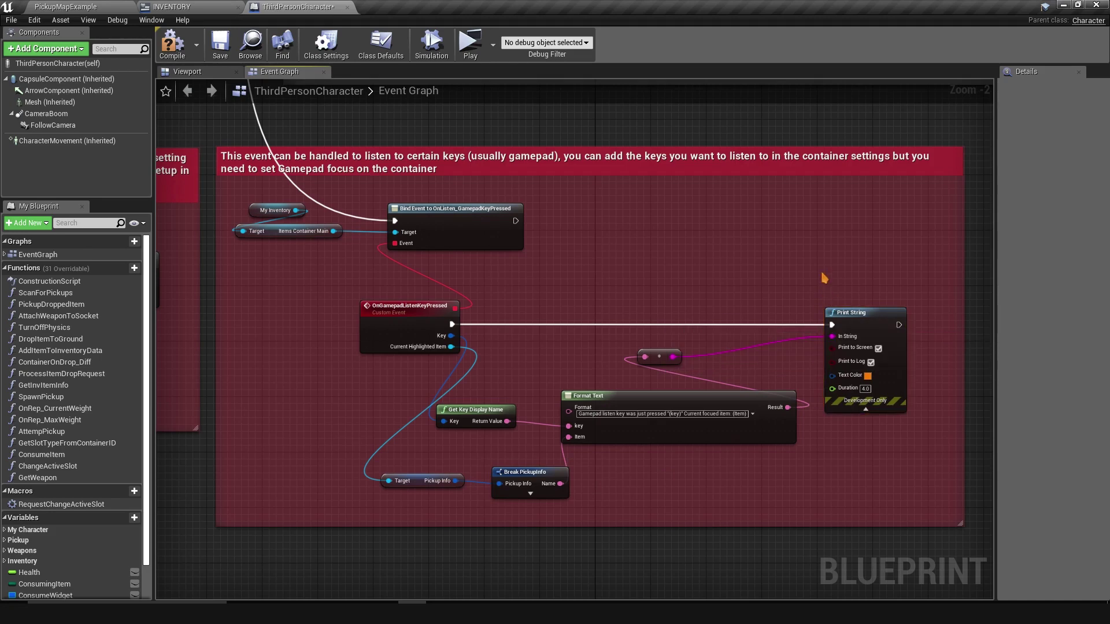
Step: Try out an Update Slot node on the Items Container Main reference, move it aside and delete it
drag(333, 231, 325, 290)
text(clea)
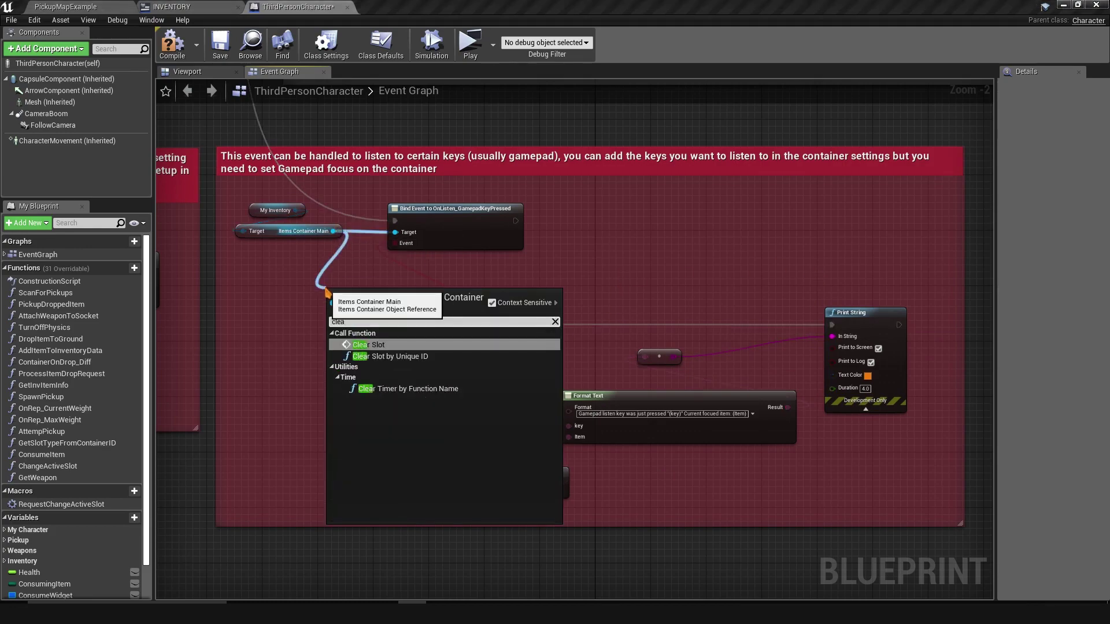
key(BackSpace)
key(BackSpace)
key(BackSpace)
key(BackSpace)
text(update)
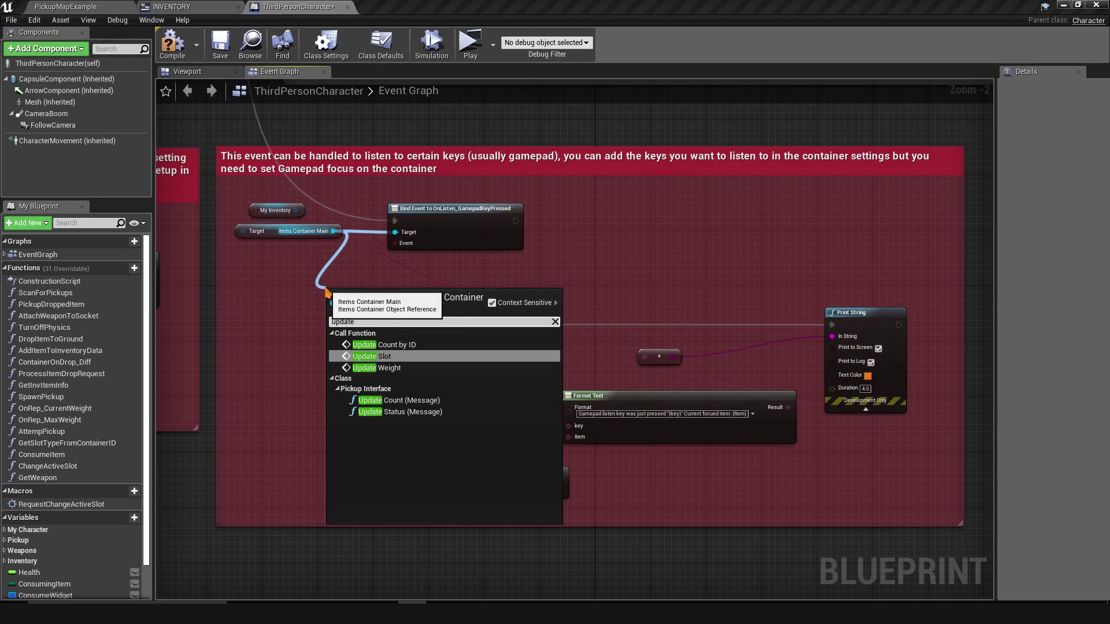
click(371, 356)
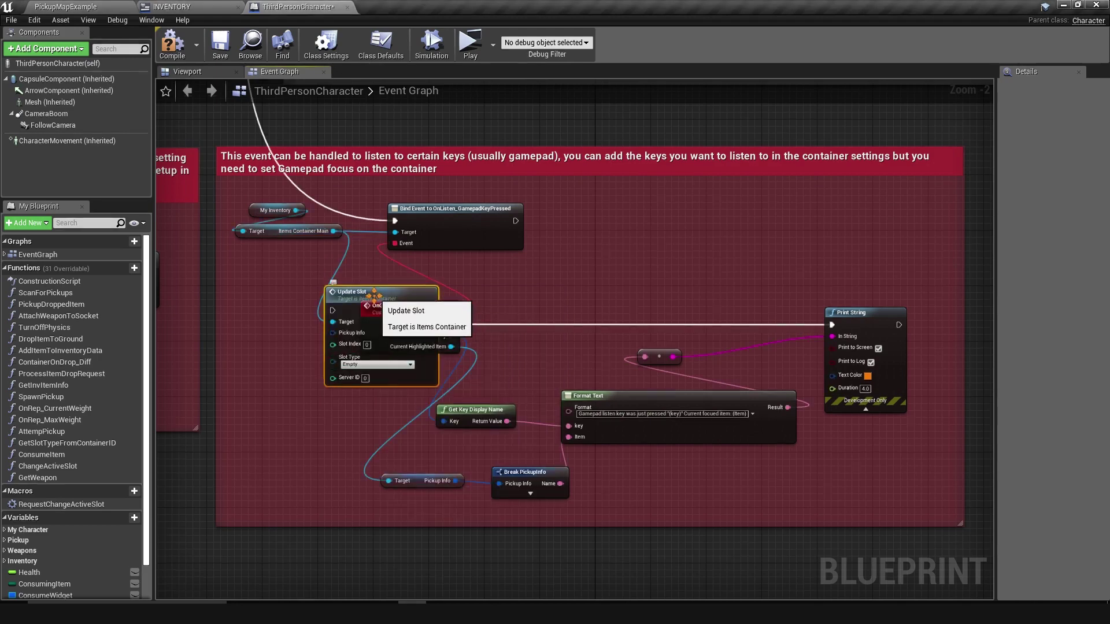
drag(366, 302, 301, 353)
key(Delete)
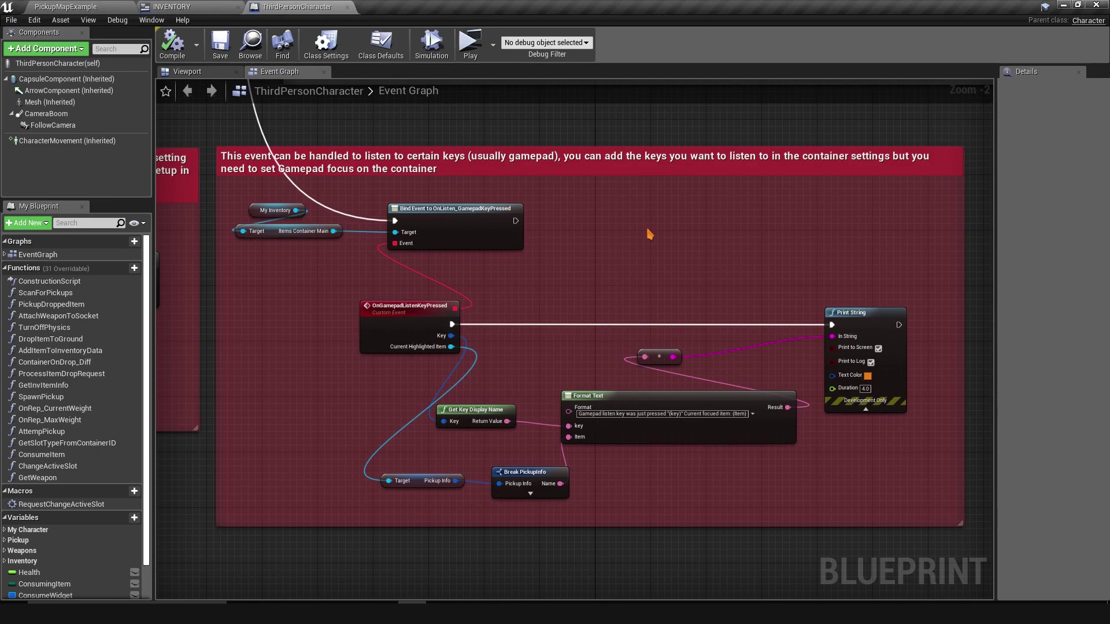
Step: Return to the level editor and open the PickupMapExample3 level from the Example3 Map folder
click(83, 6)
click(702, 190)
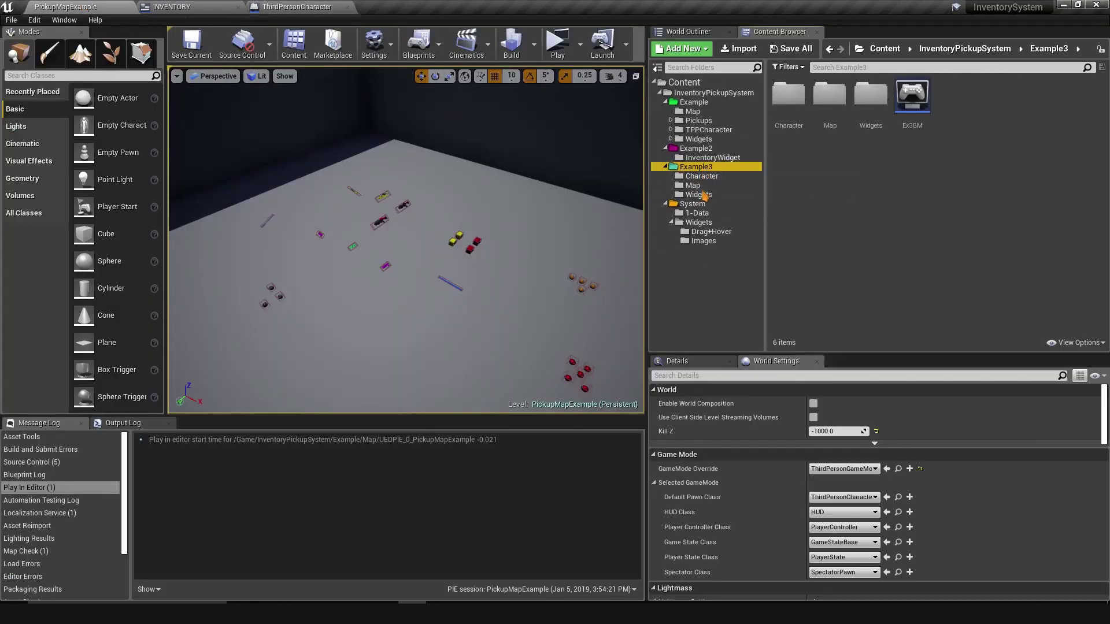
double_click(833, 118)
double_click(789, 115)
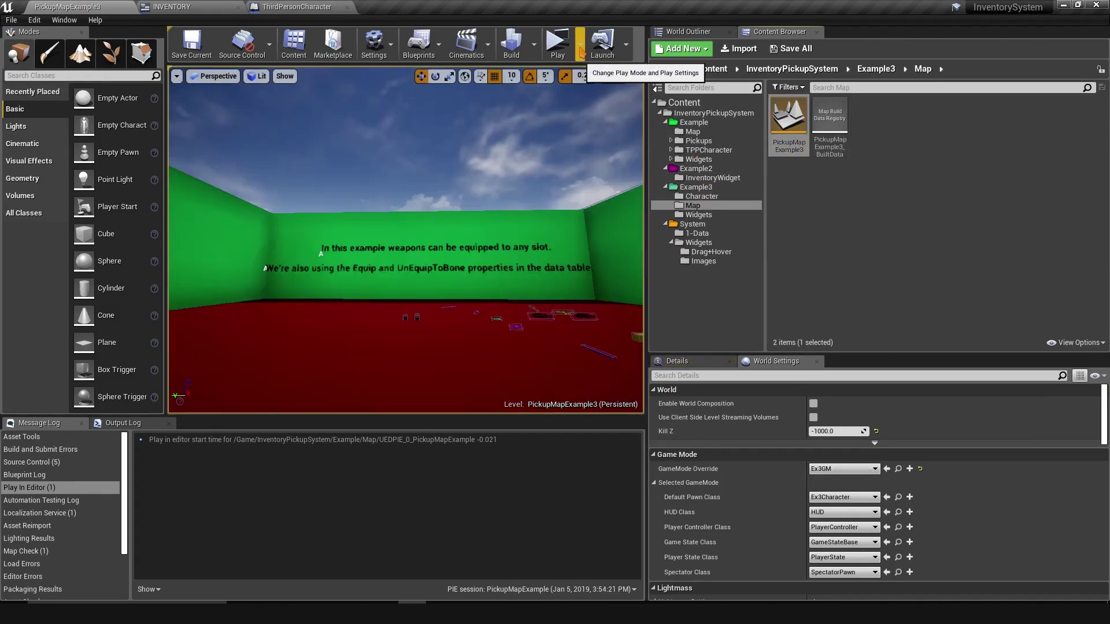
Step: Enable Run Dedicated Server, start the game preview, dismiss the Inventory & Pickup system help and maximise the preview window
click(581, 53)
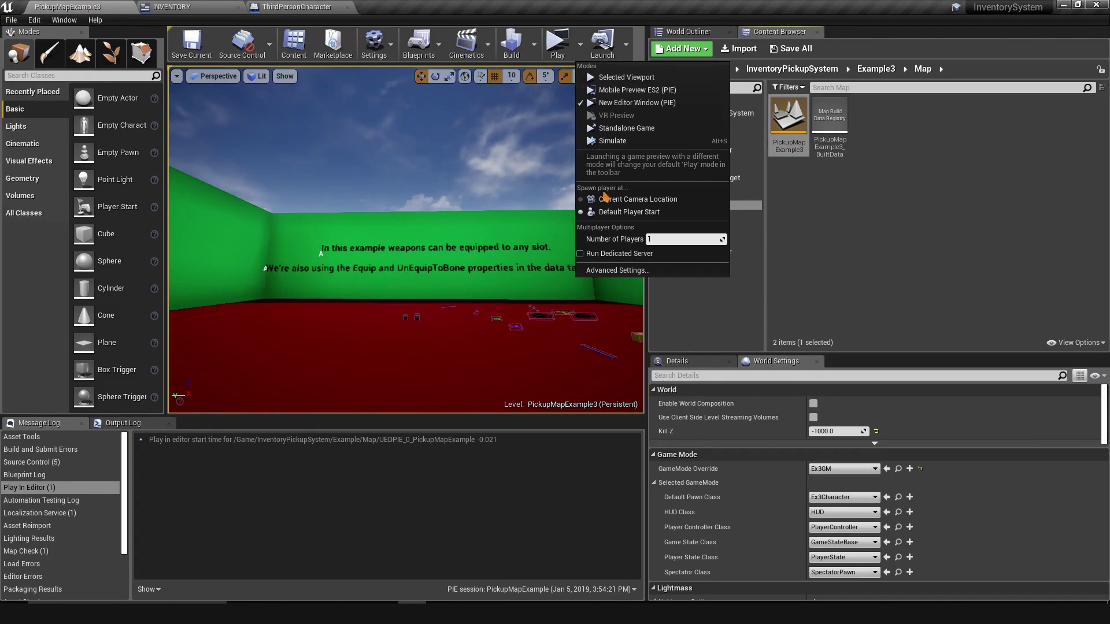
click(613, 253)
click(564, 55)
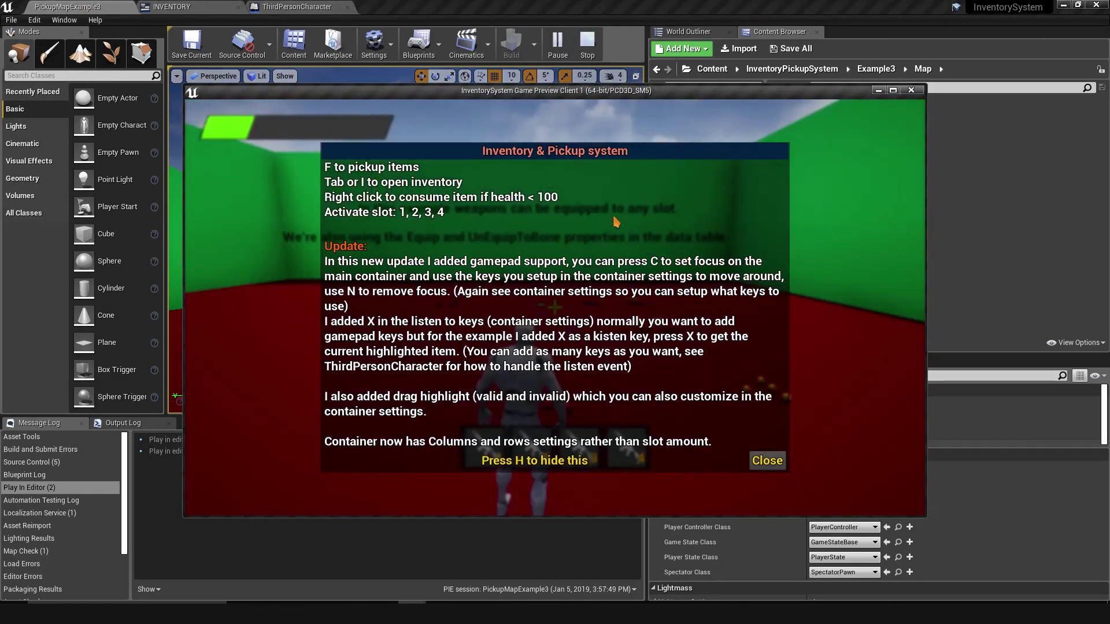
click(774, 459)
click(893, 91)
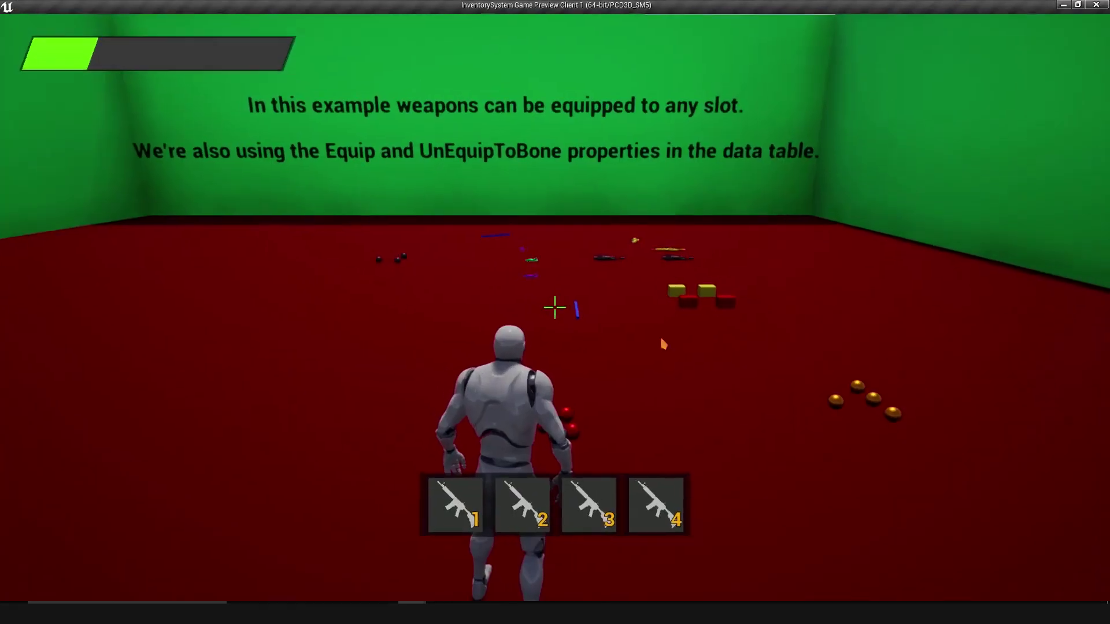
Step: Walk the character to the weapons on the floor and pick up both grenade launchers and both yellow weapons, filling the four weapon slots
key(w)
key(w)
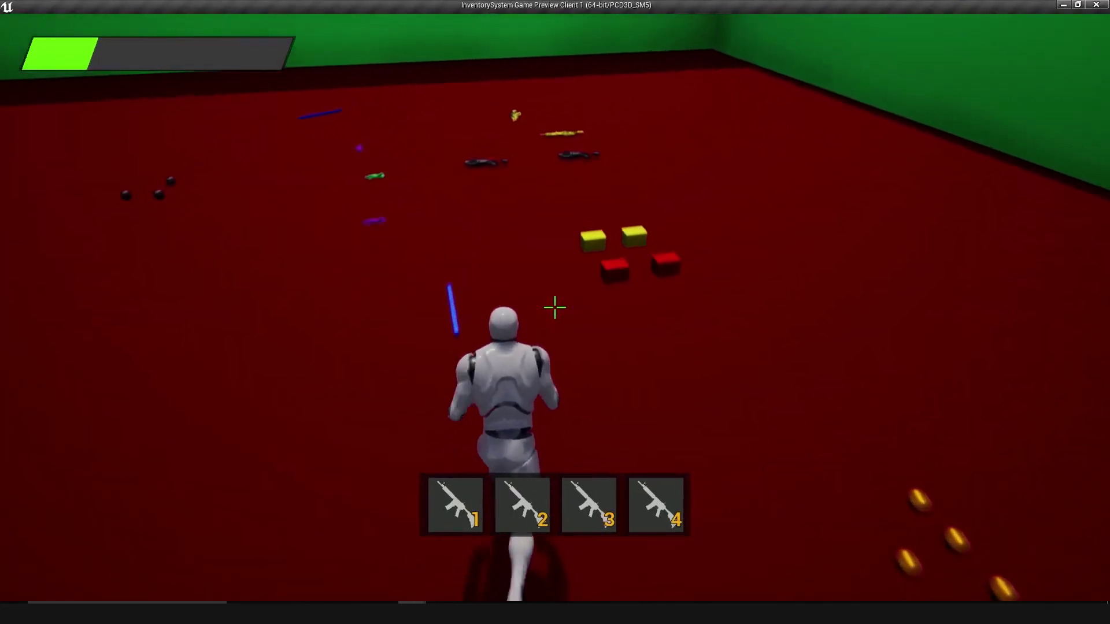
key(w)
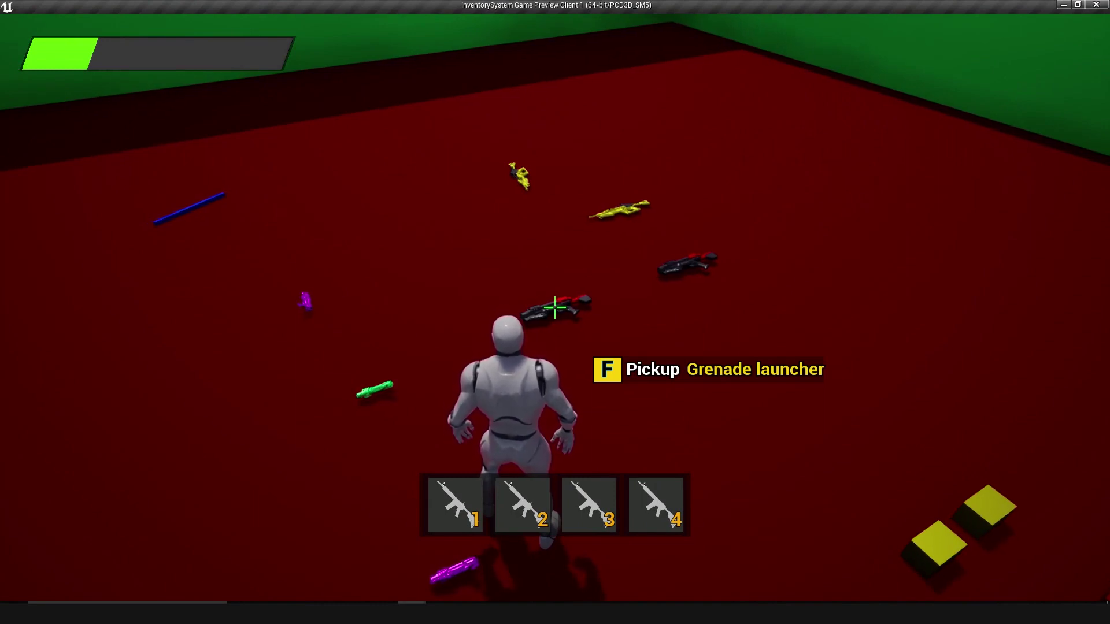
key(f)
key(w)
key(f)
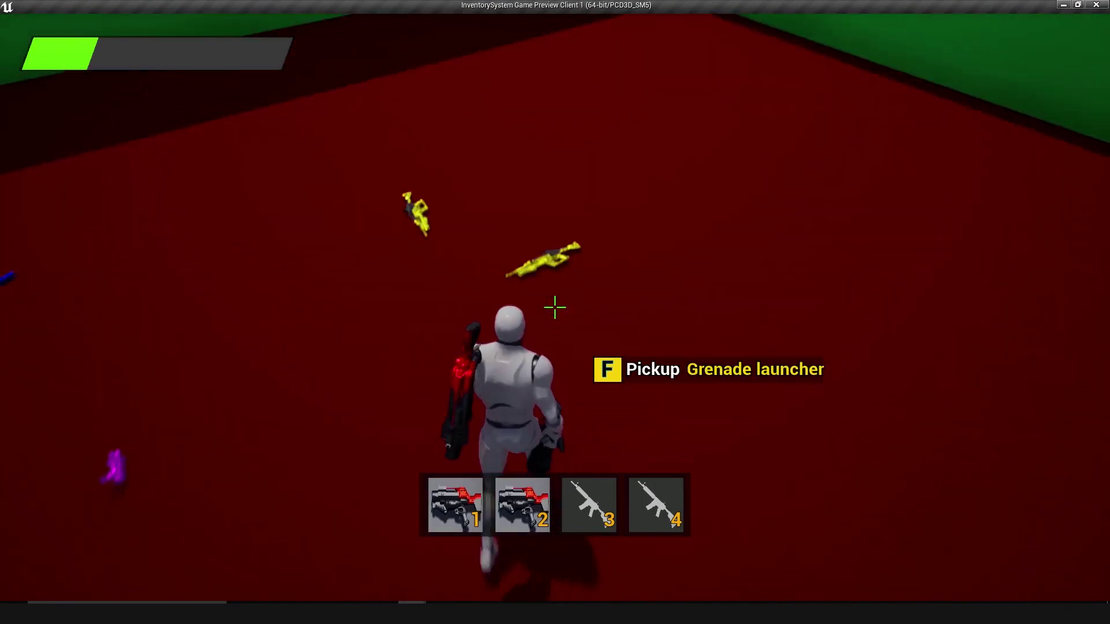
key(f)
key(f)
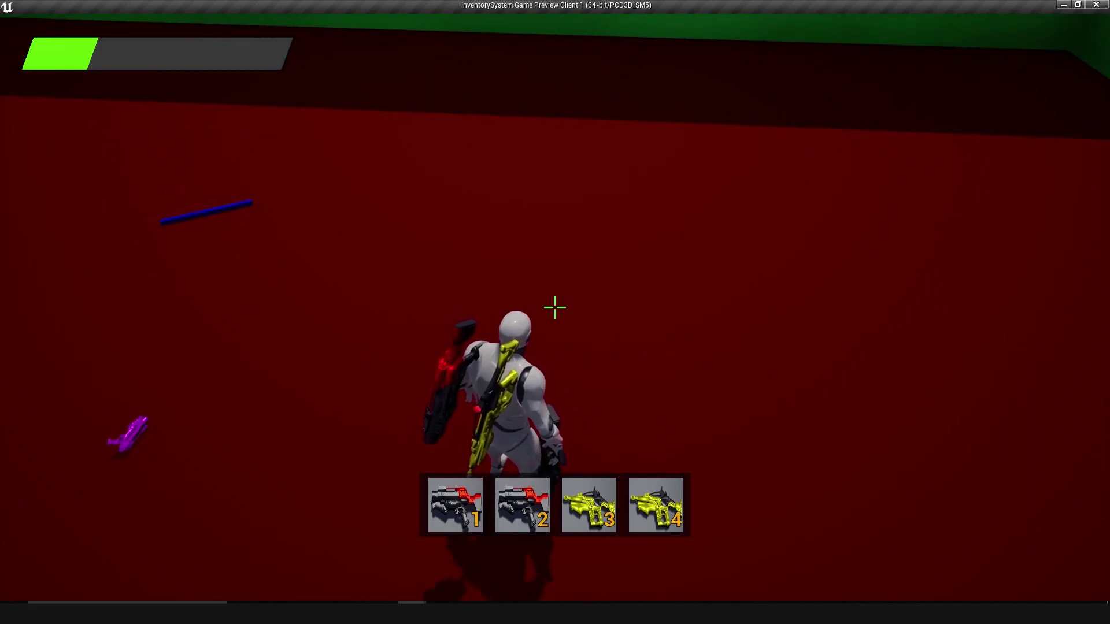
Step: With the inventory open, swap the grenade launcher in slot 2 with the yellow weapon in slot 3, and end the game preview
key(i)
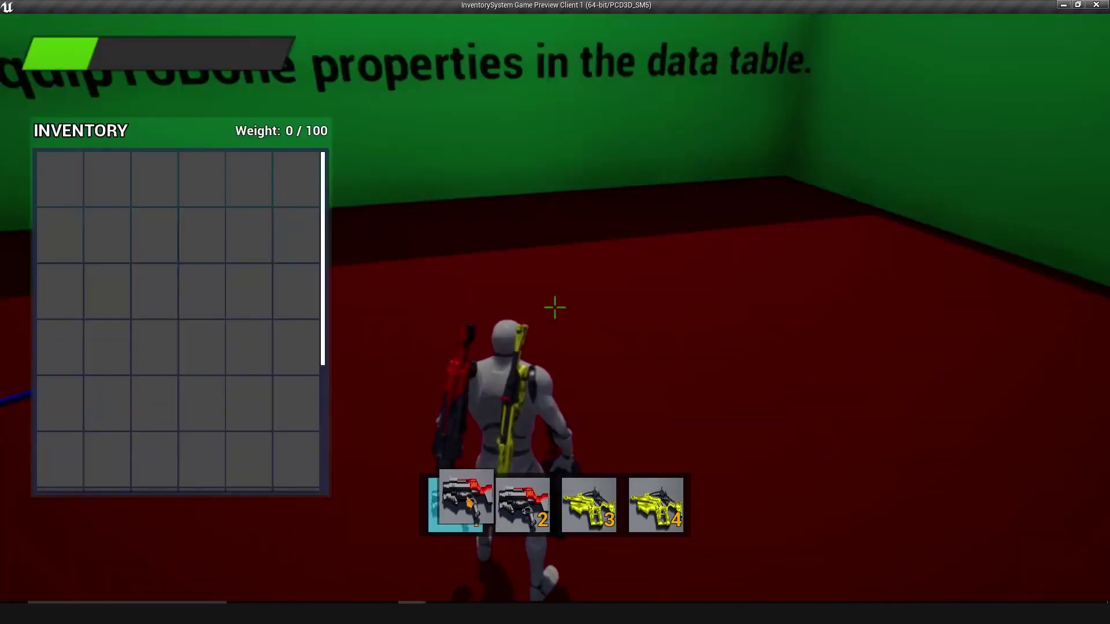
drag(522, 505, 589, 505)
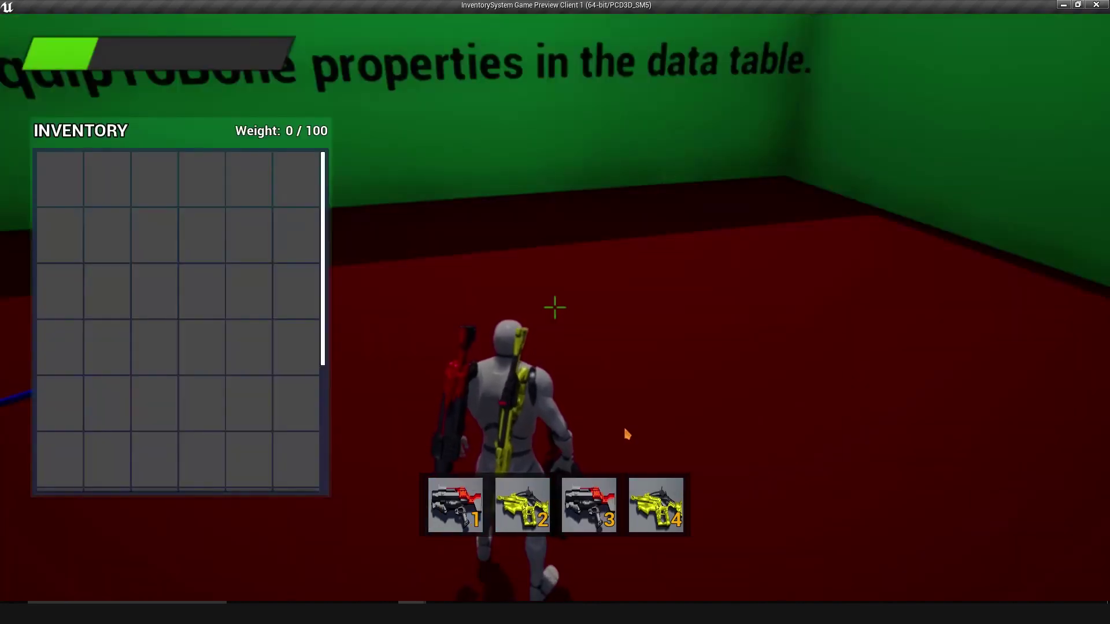
key(Escape)
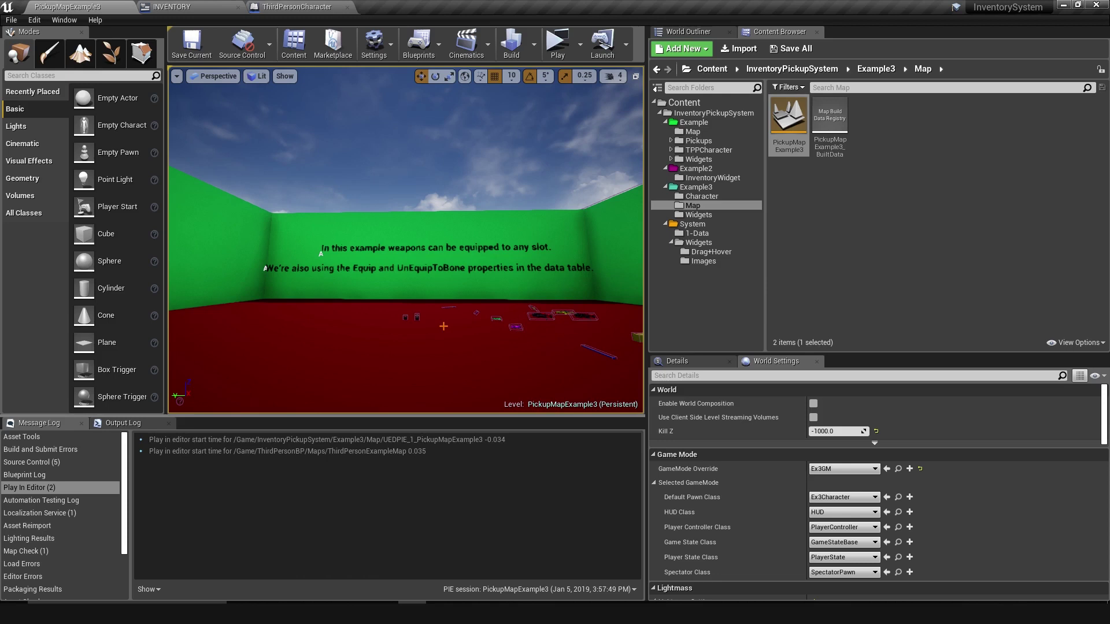